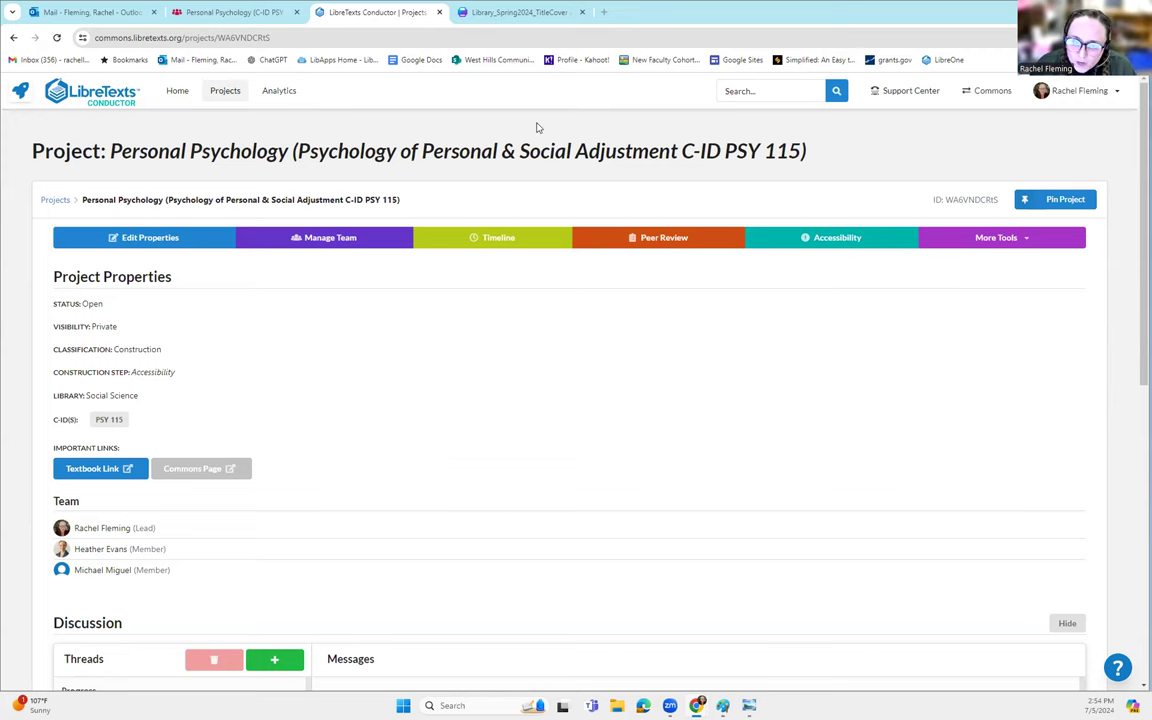
# Switch to the Personal Psychology textbook page and look over its chapter tiles down to the license statement.
pyautogui.click(219, 14)
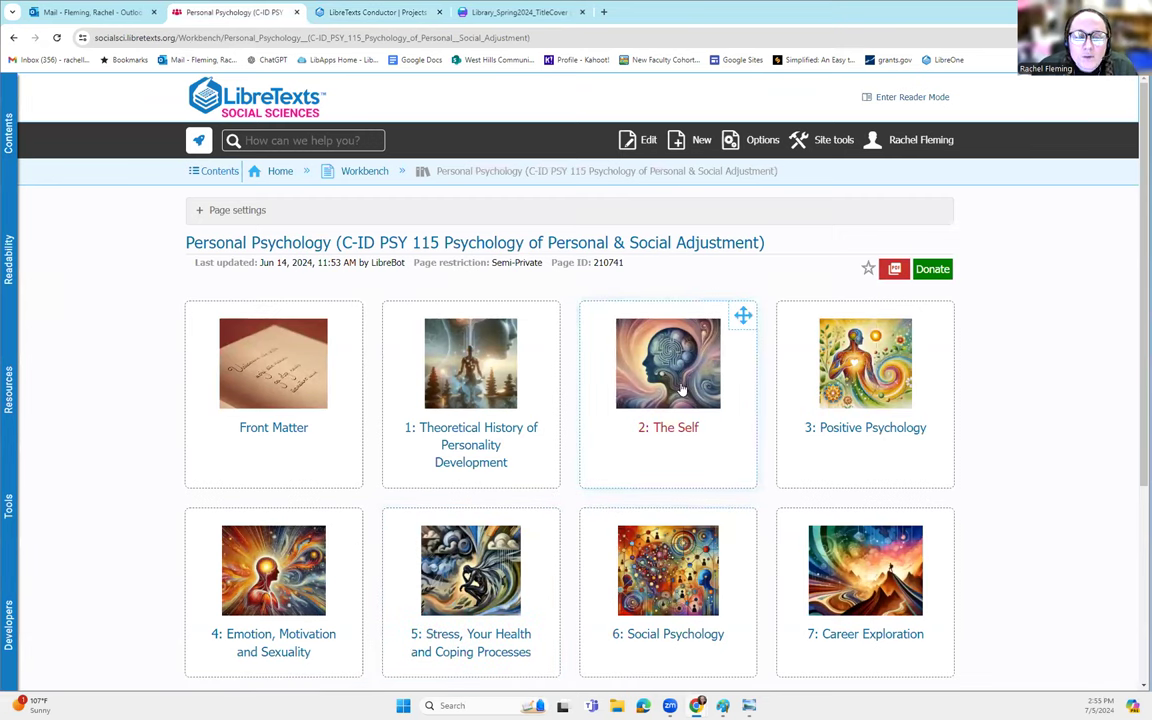
pyautogui.scroll(-2, 540, 404)
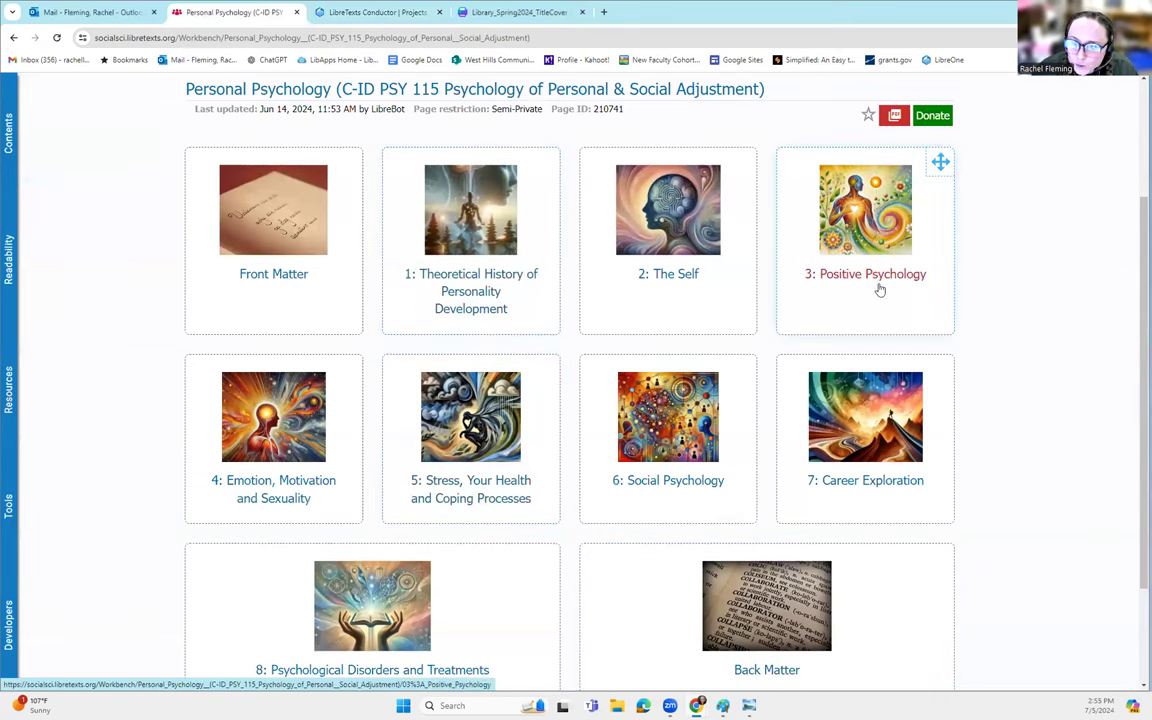
pyautogui.scroll(-2, 414, 612)
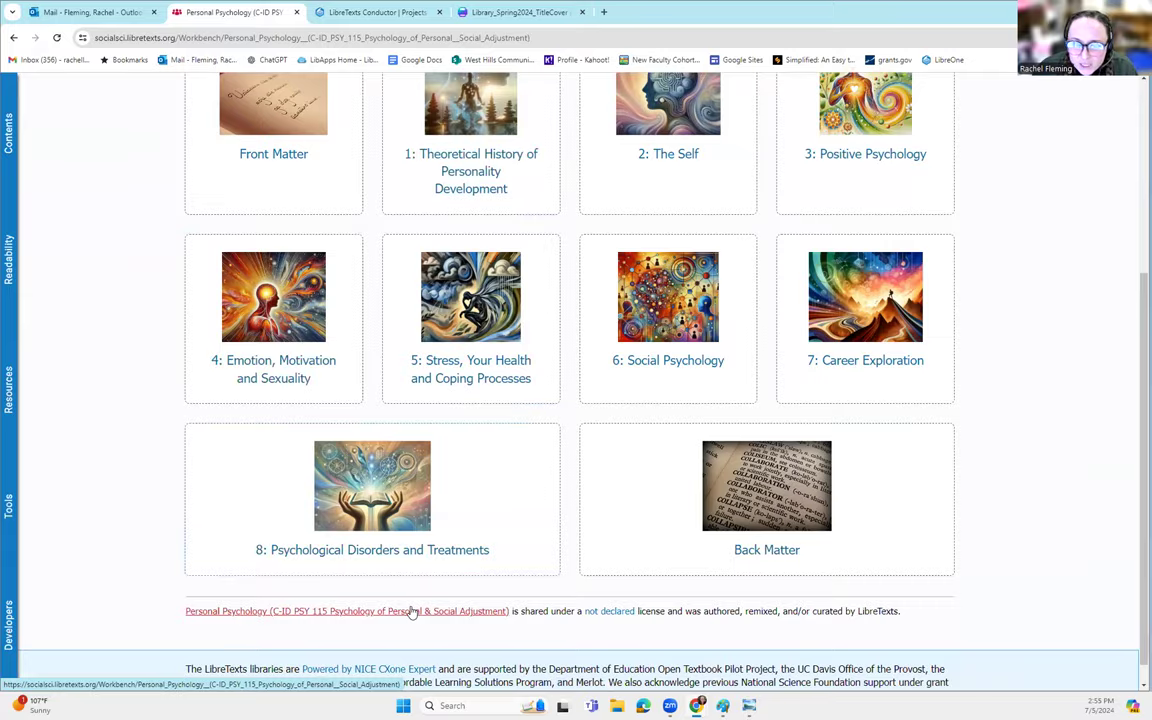
pyautogui.click(412, 612)
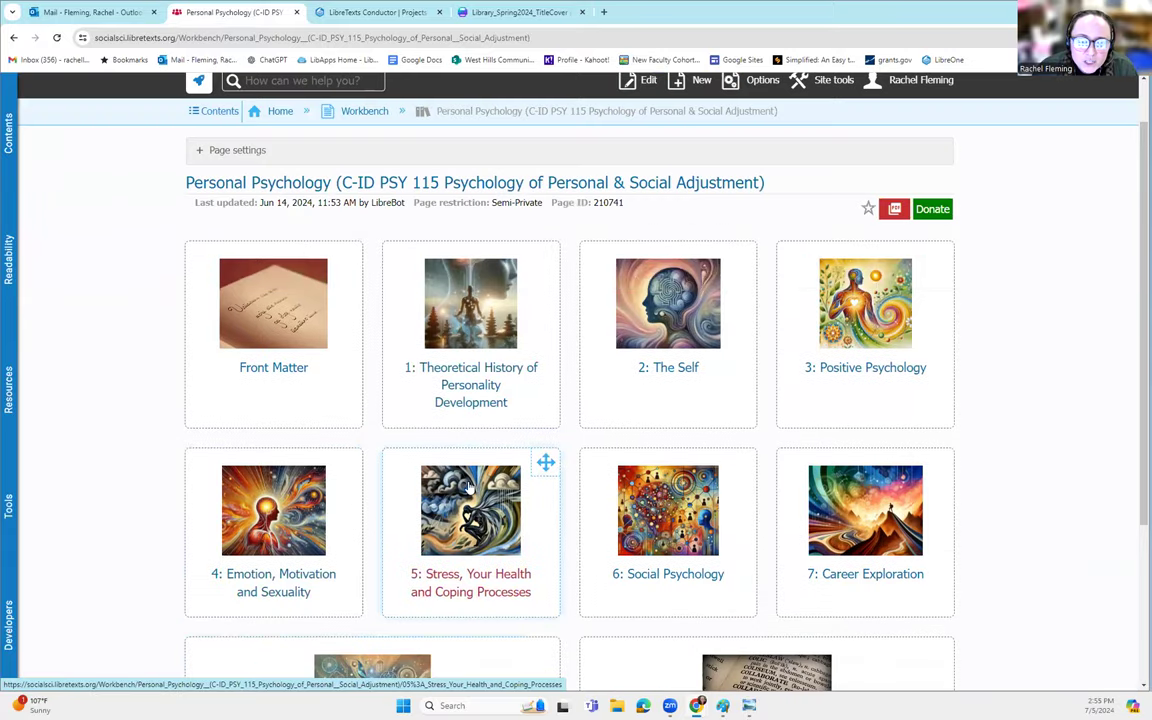
# Open section 1.2 on Freud in chapter 1, view its Accessibility Checker in edit mode, and leave without saving.
pyautogui.click(443, 396)
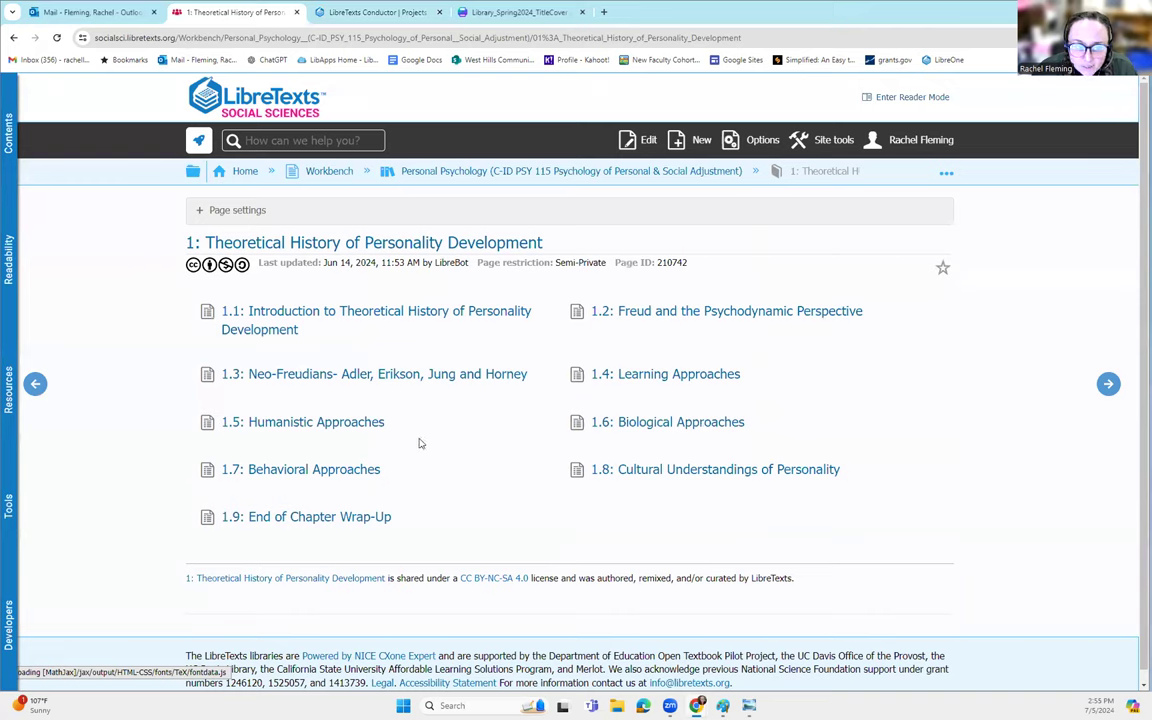
pyautogui.click(668, 314)
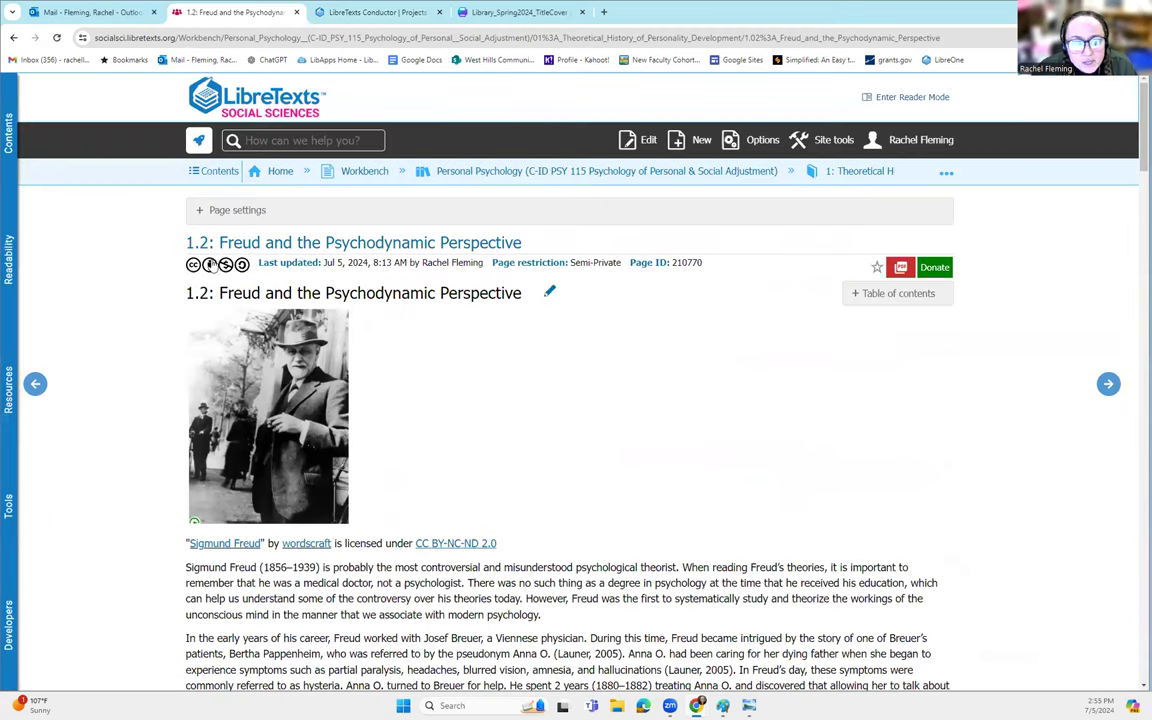
pyautogui.click(650, 141)
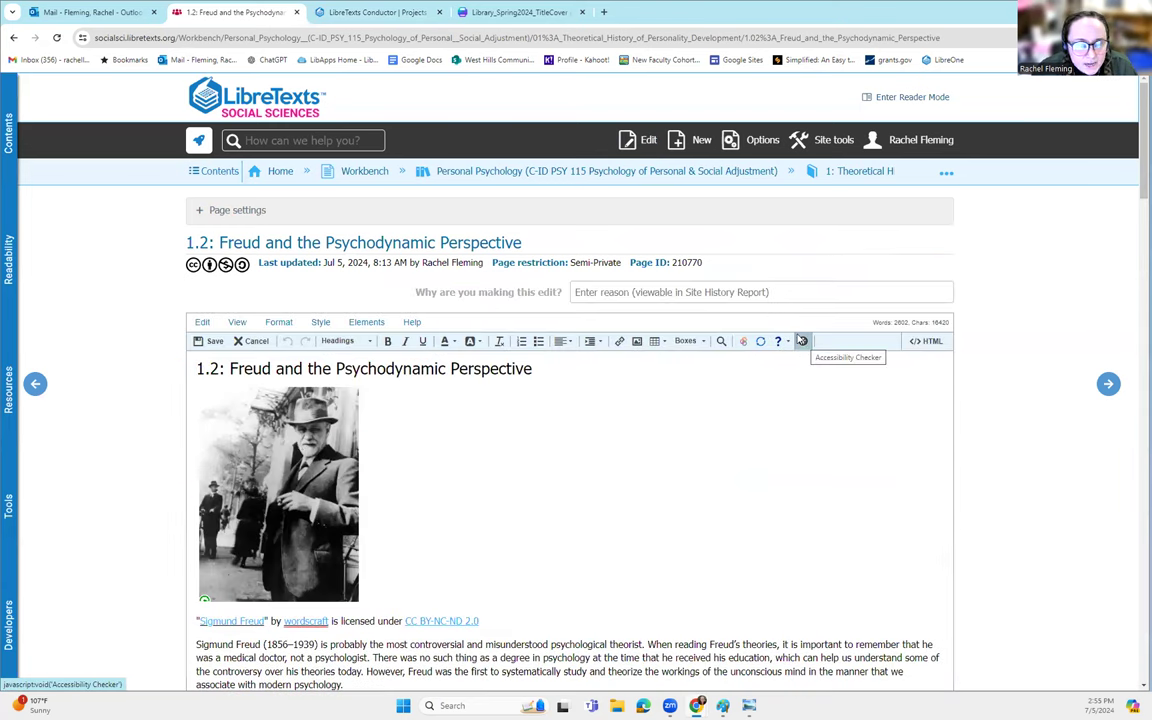
pyautogui.click(256, 341)
# Expand the Freud section's page settings to inspect the license and tag fields, and collapse them again.
pyautogui.click(199, 212)
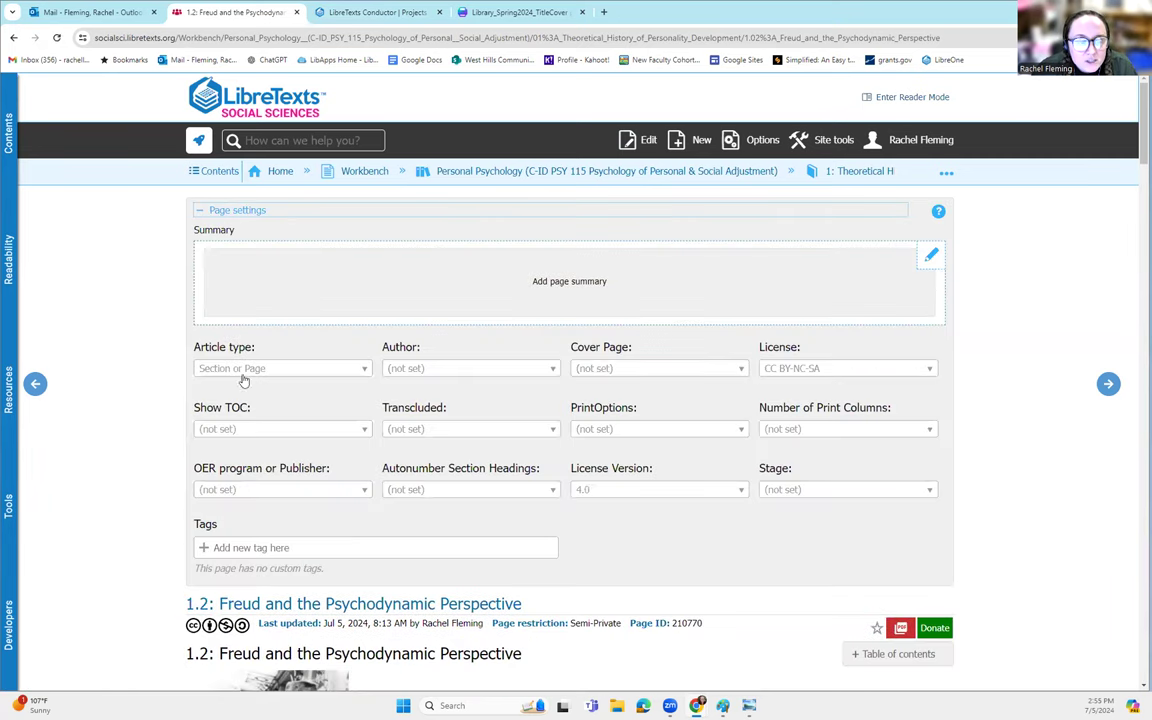
pyautogui.click(252, 548)
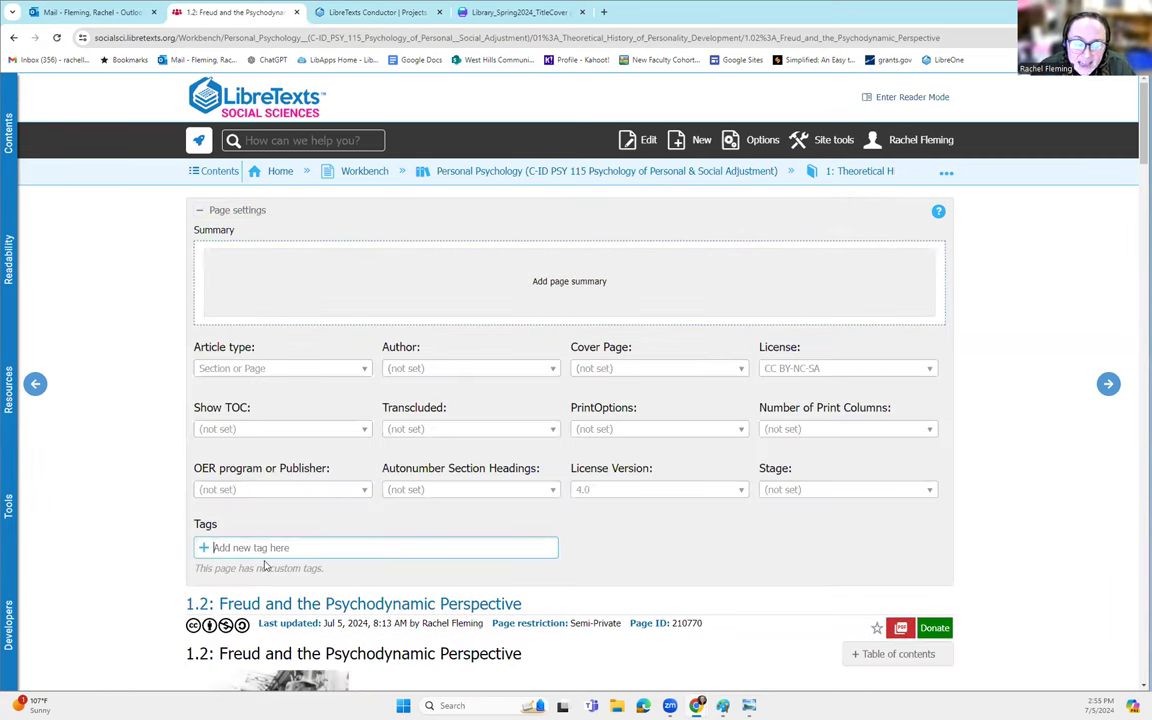
pyautogui.click(199, 210)
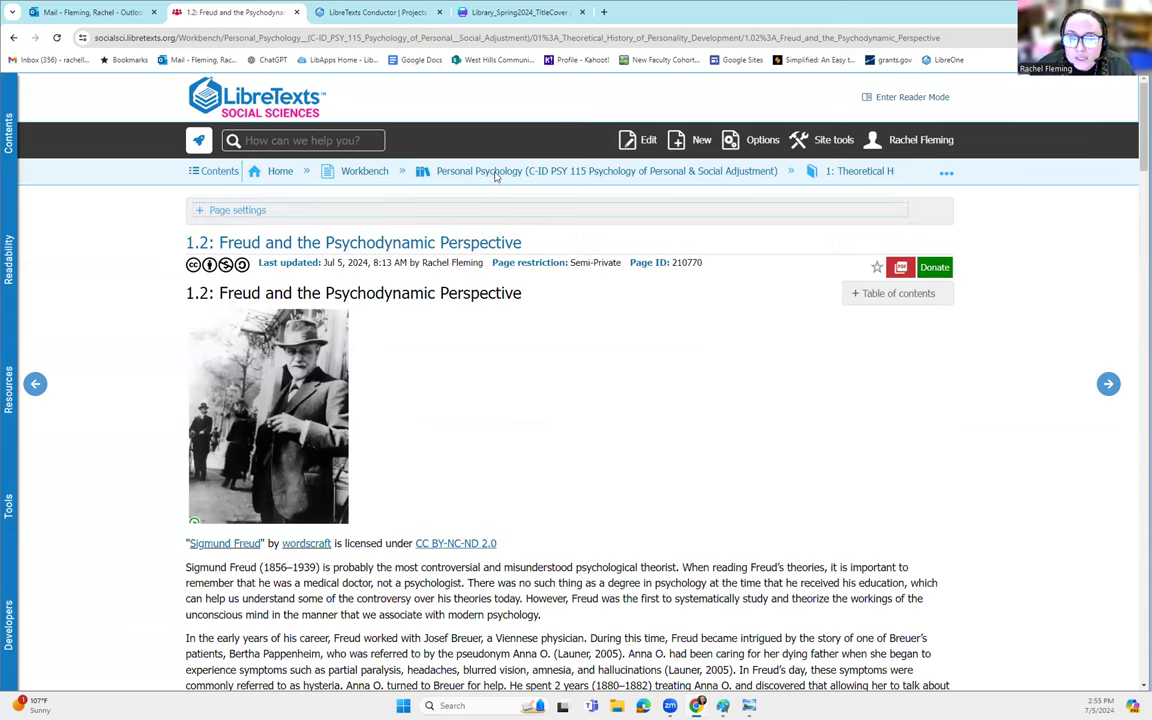
# Return to the Personal Psychology textbook's main page and look over its chapter tiles.
pyautogui.click(450, 174)
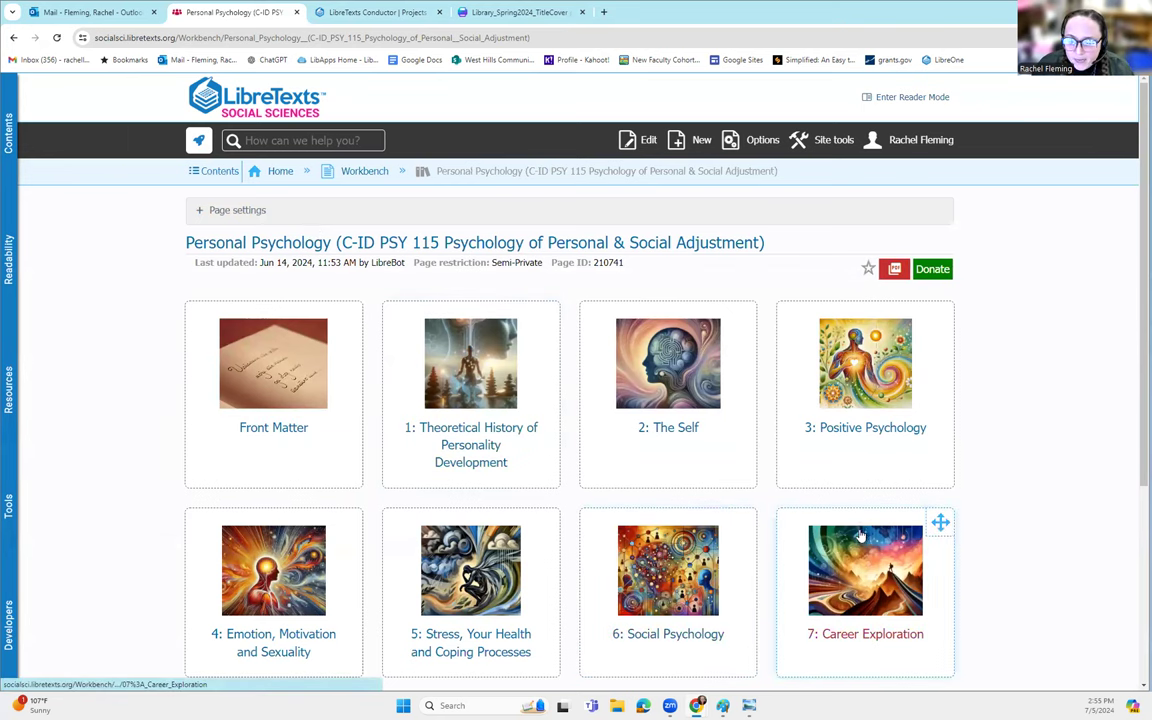
pyautogui.scroll(-1, 861, 537)
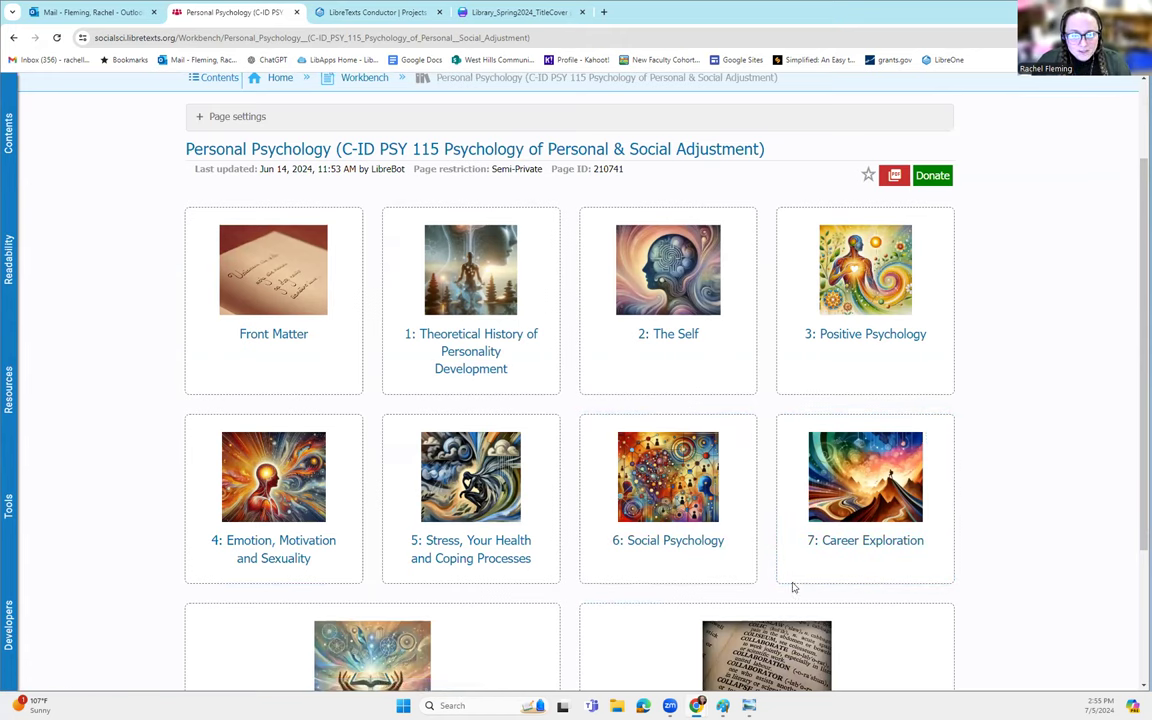
pyautogui.scroll(1, 740, 537)
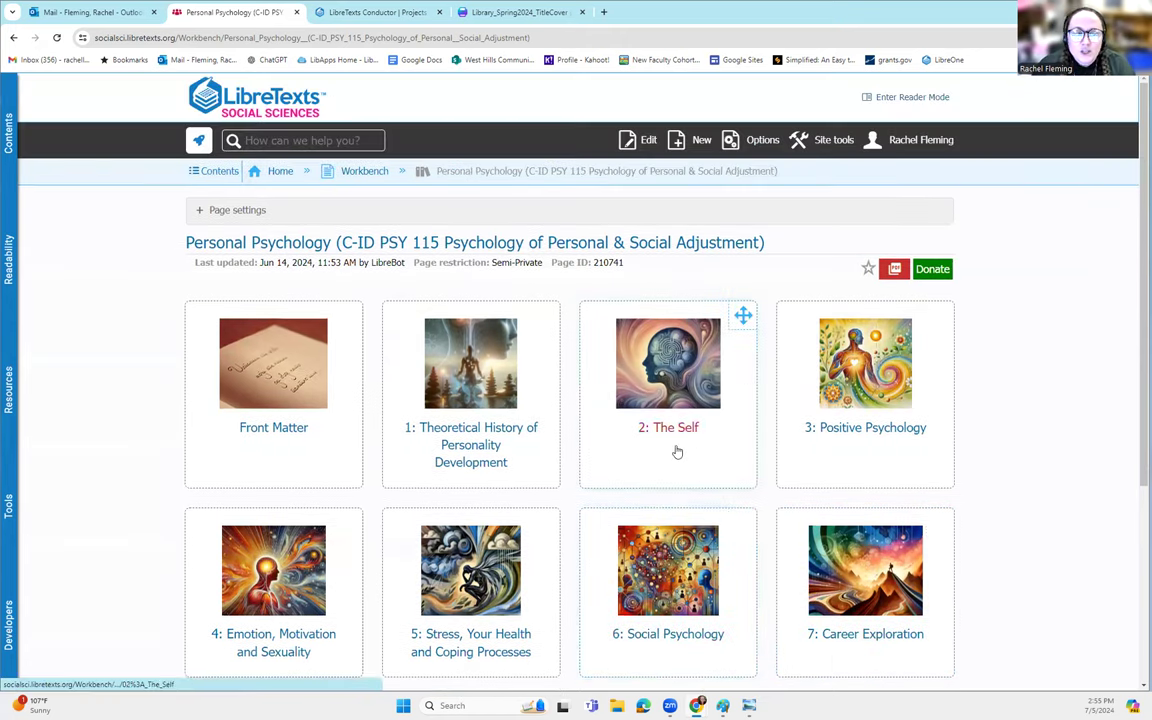
# Switch to LibreTexts Conductor and open the Personal Psychology project's properties for editing, checking the project title.
pyautogui.click(386, 13)
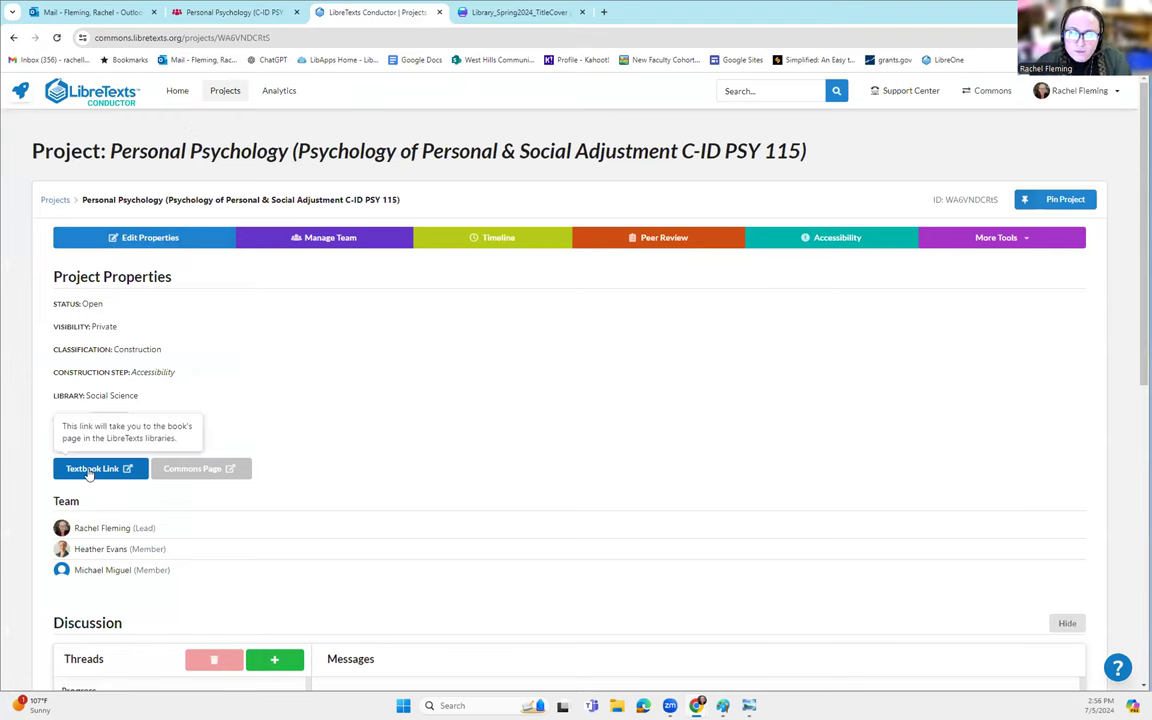
pyautogui.click(140, 240)
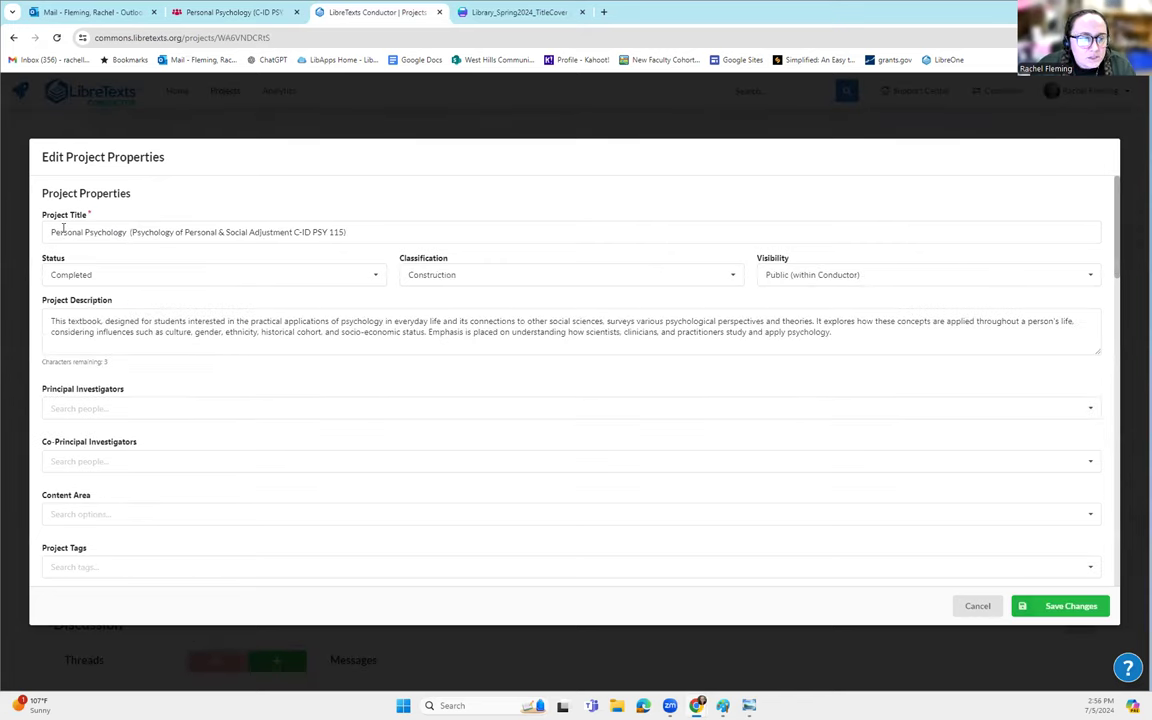
pyautogui.moveTo(63, 228)
pyautogui.mouseDown()
pyautogui.moveTo(353, 230)
pyautogui.moveTo(47, 233)
pyautogui.mouseUp()
pyautogui.click(353, 230)
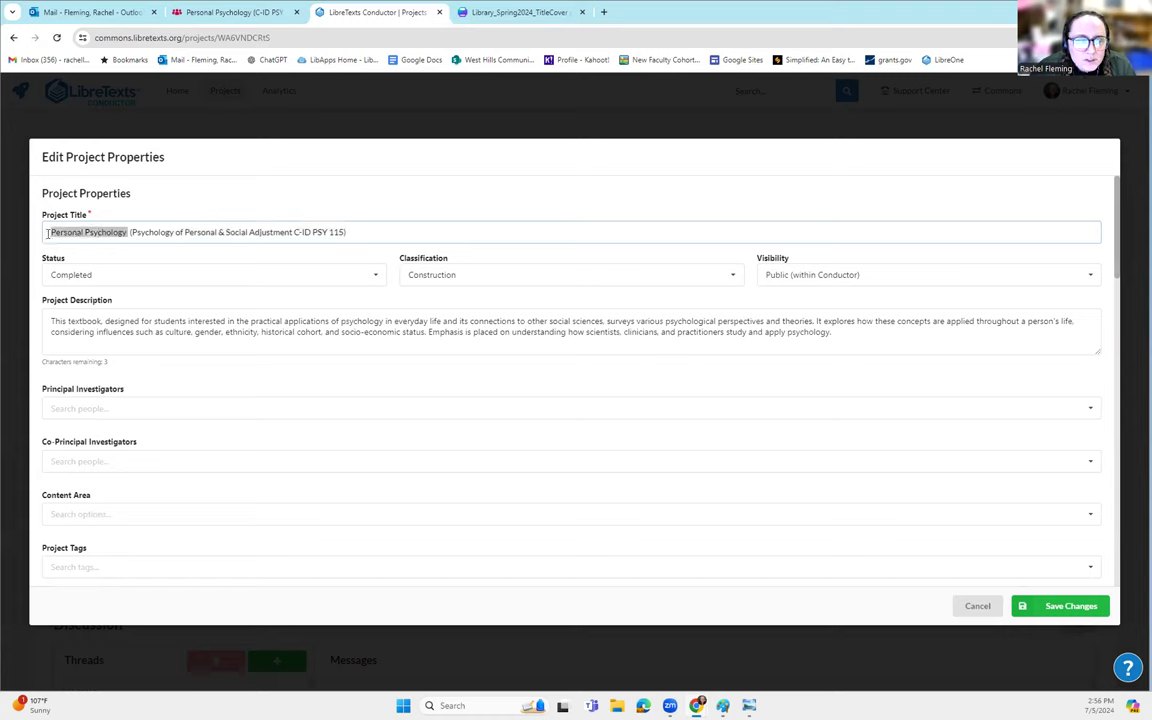
pyautogui.moveTo(130, 232); pyautogui.dragTo(312, 231)
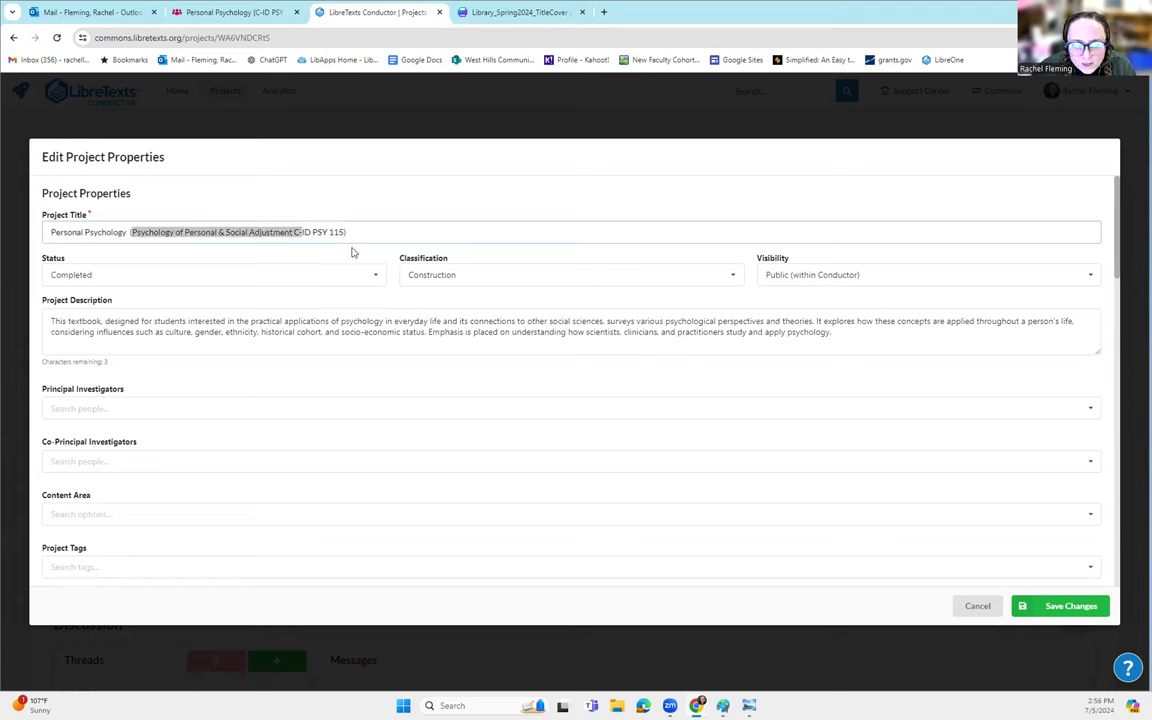
# Choose Completed as the project's status and Construction as its classification, and check the visibility and description.
pyautogui.click(126, 278)
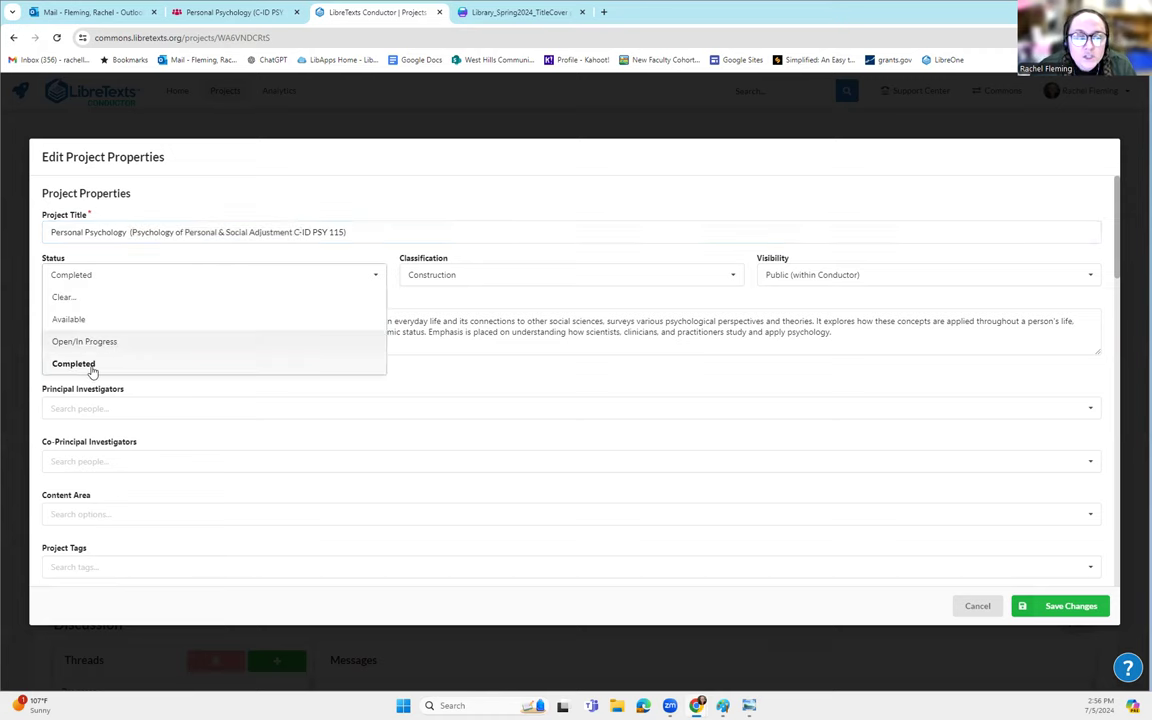
pyautogui.click(92, 365)
pyautogui.click(473, 277)
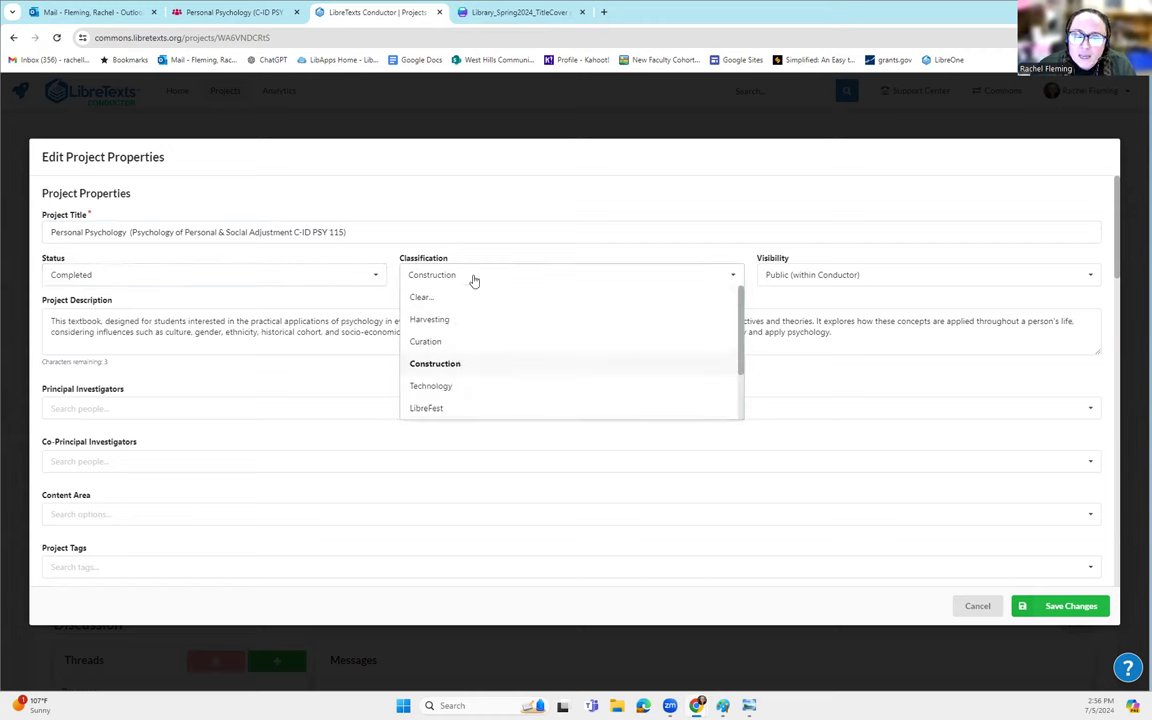
pyautogui.click(456, 366)
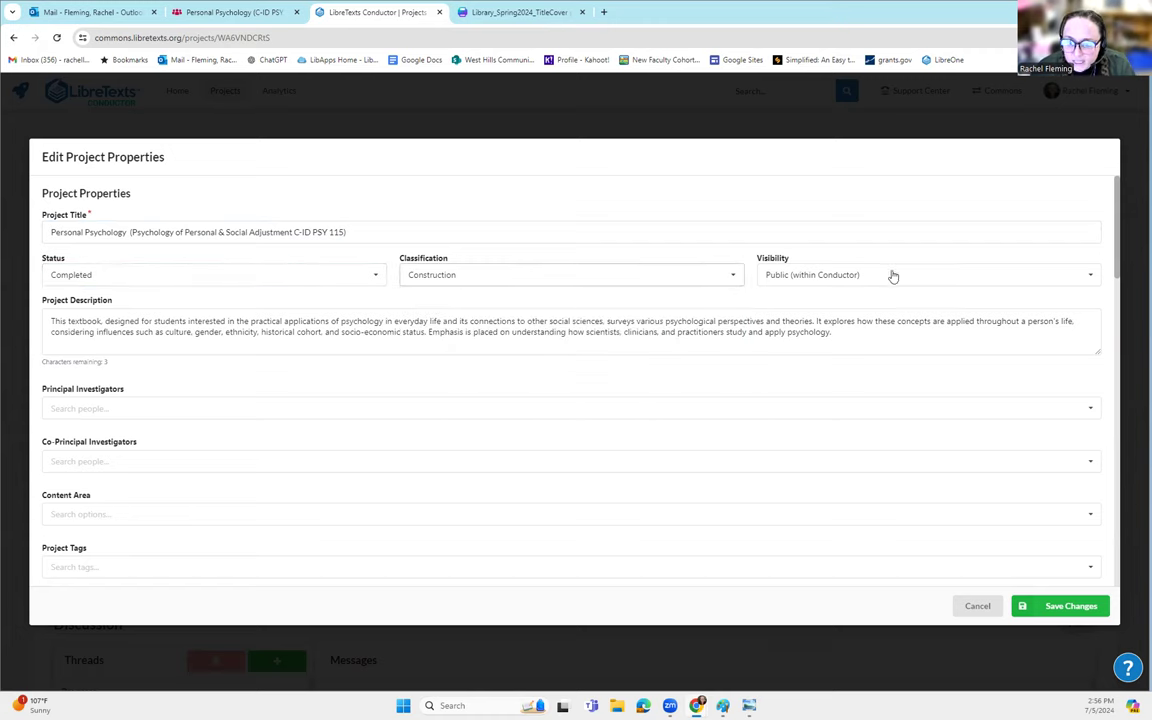
pyautogui.click(58, 322)
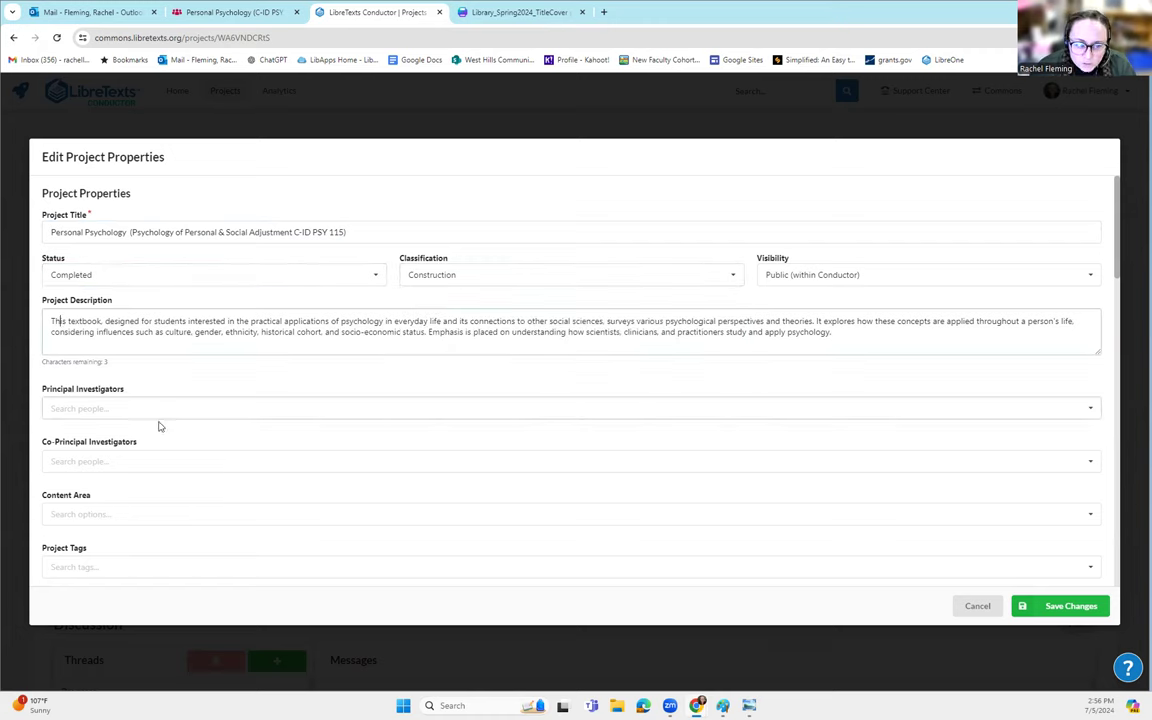
# Save the project properties after reviewing the remaining fields, and check the author's details under Source Properties.
pyautogui.scroll(-2, 105, 410)
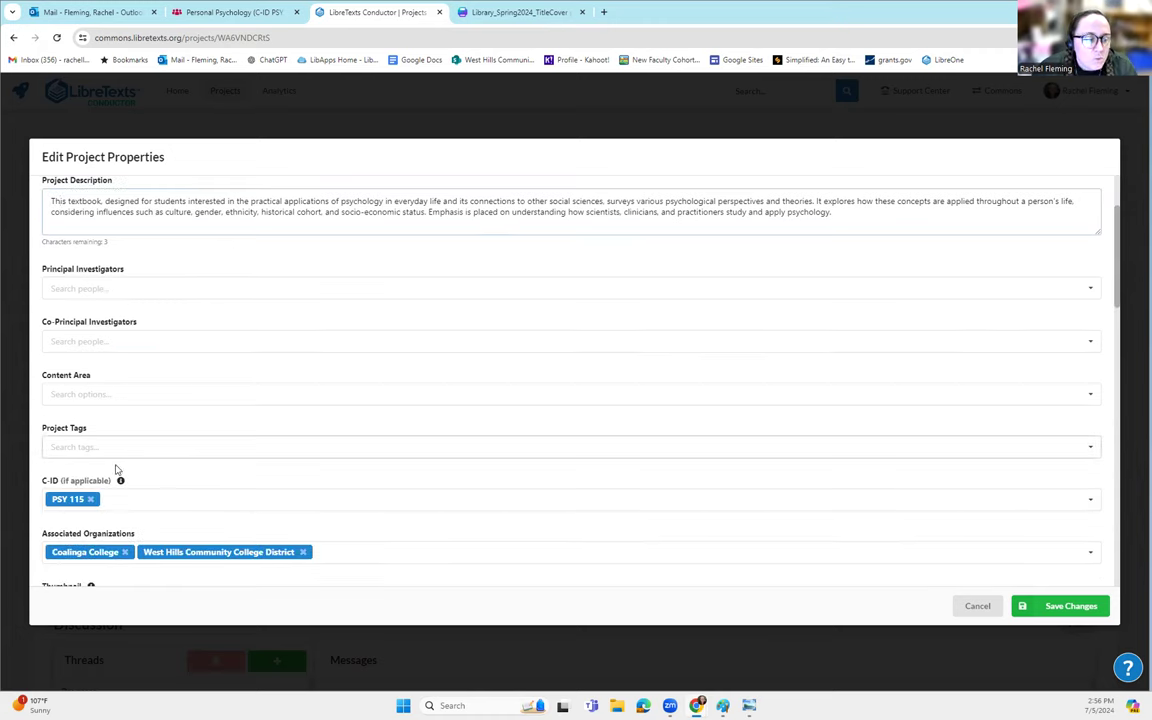
pyautogui.scroll(-2, 105, 400)
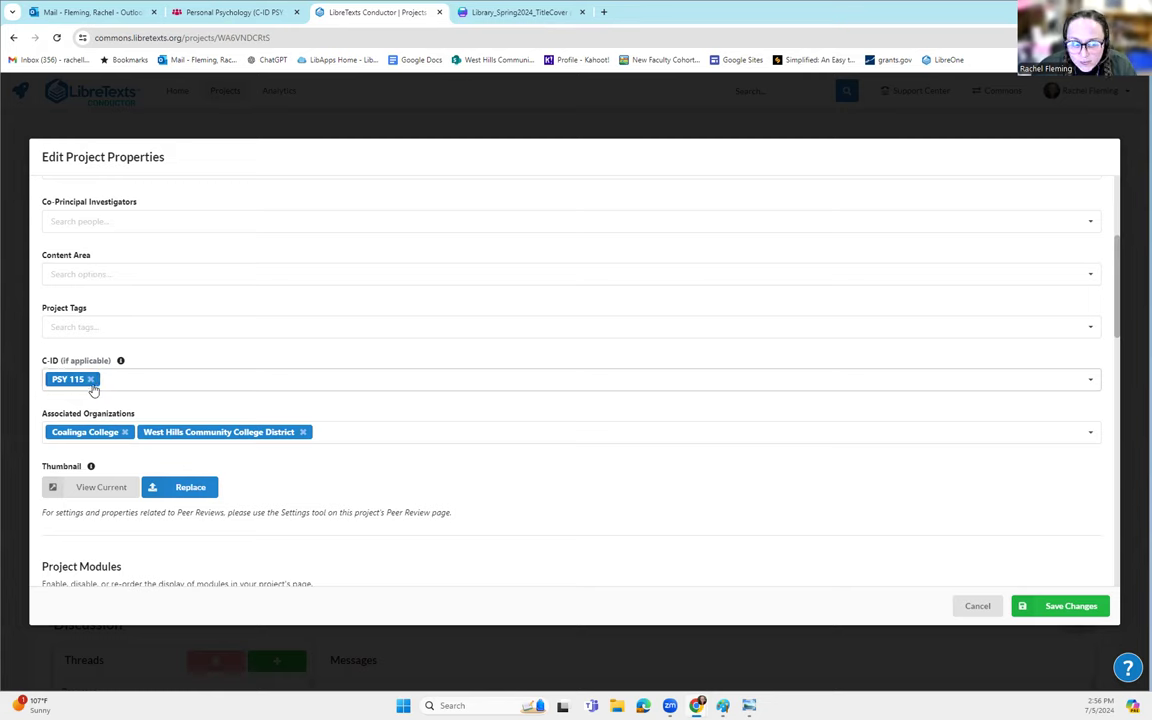
pyautogui.scroll(-3, 75, 400)
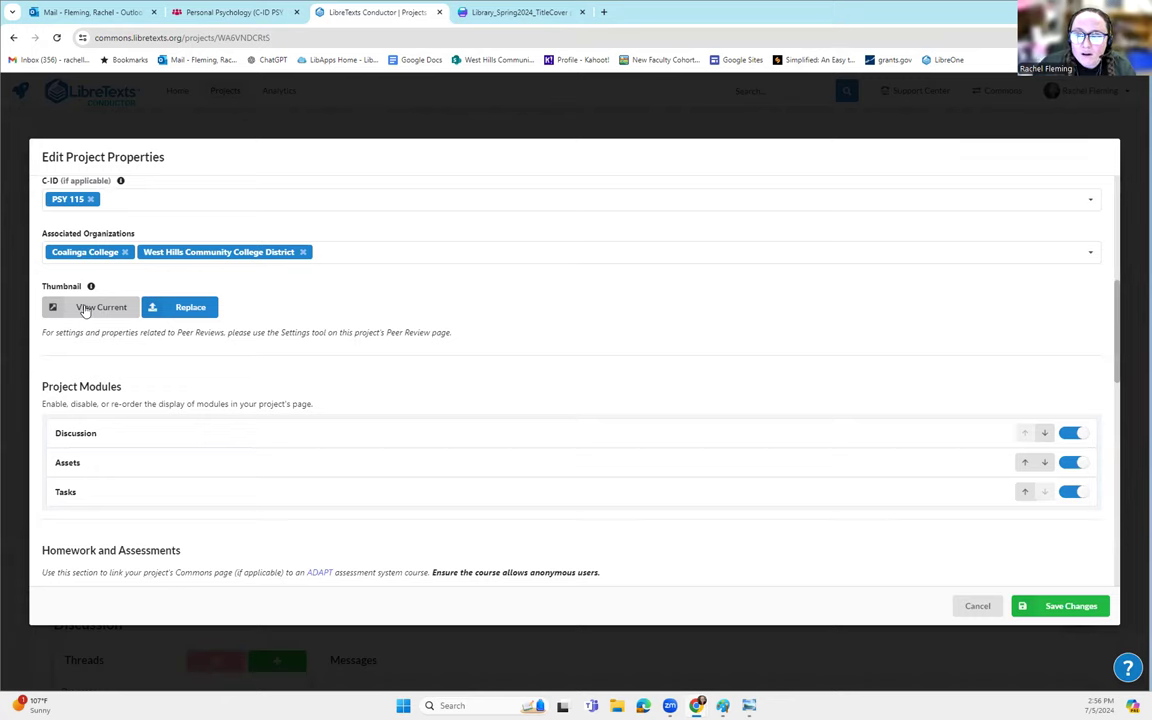
pyautogui.scroll(-7, 87, 313)
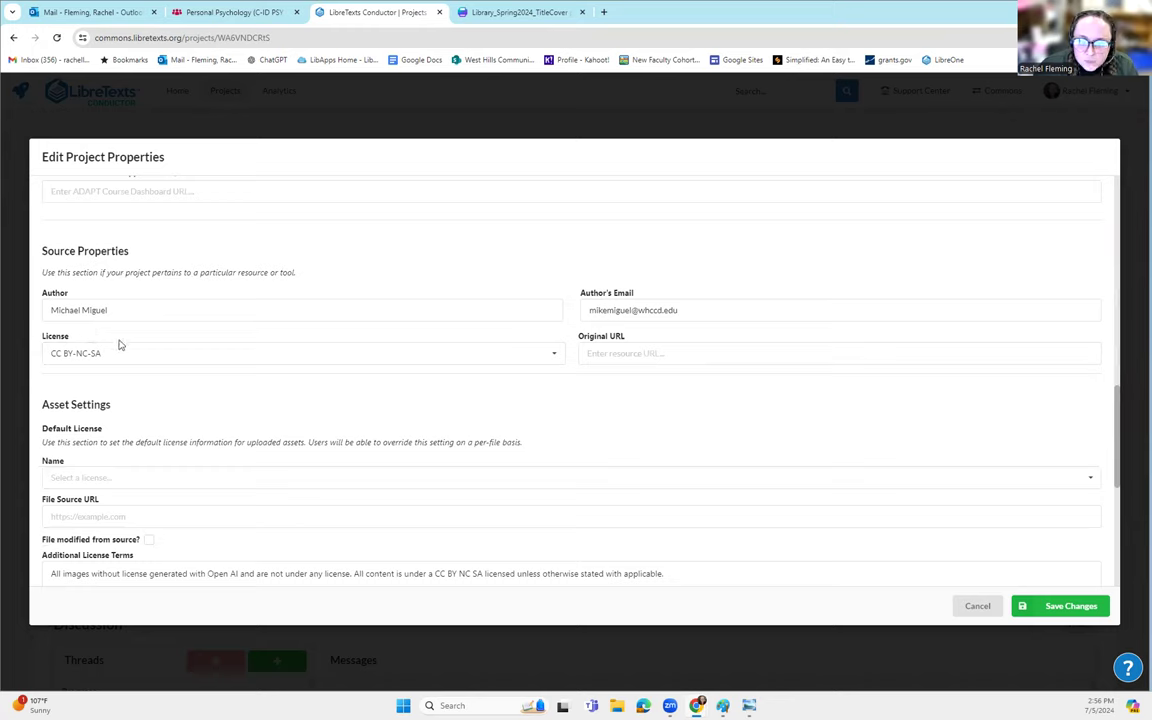
pyautogui.scroll(-5, 683, 329)
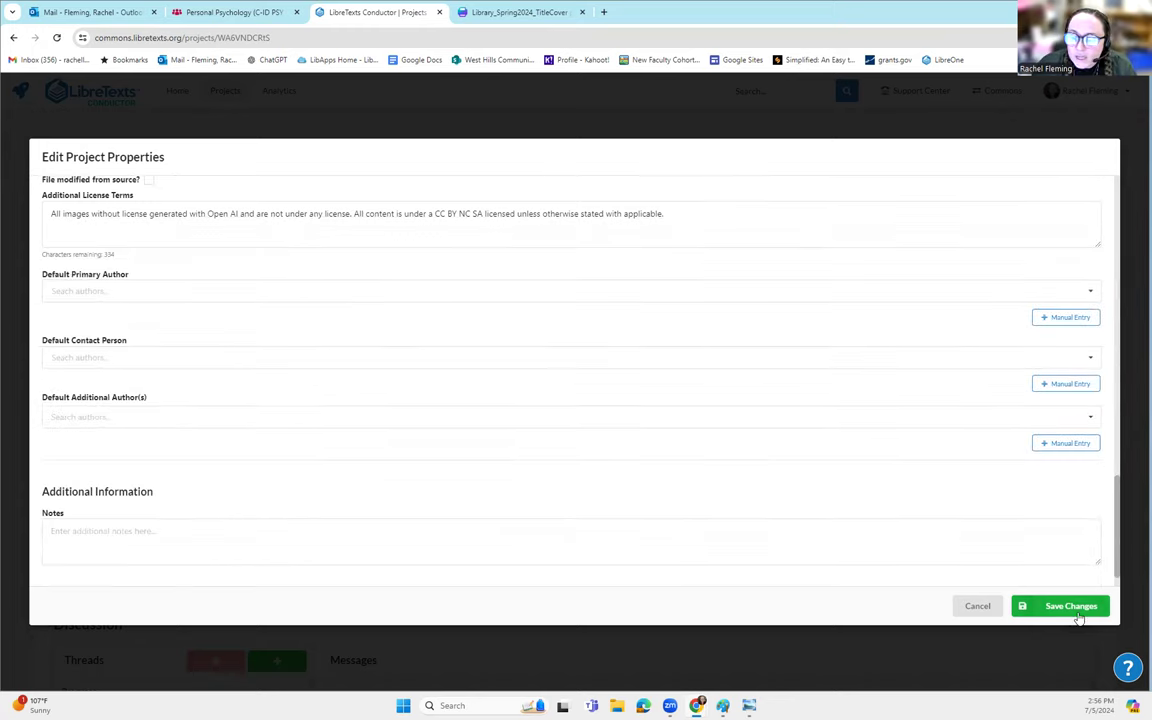
pyautogui.click(1072, 608)
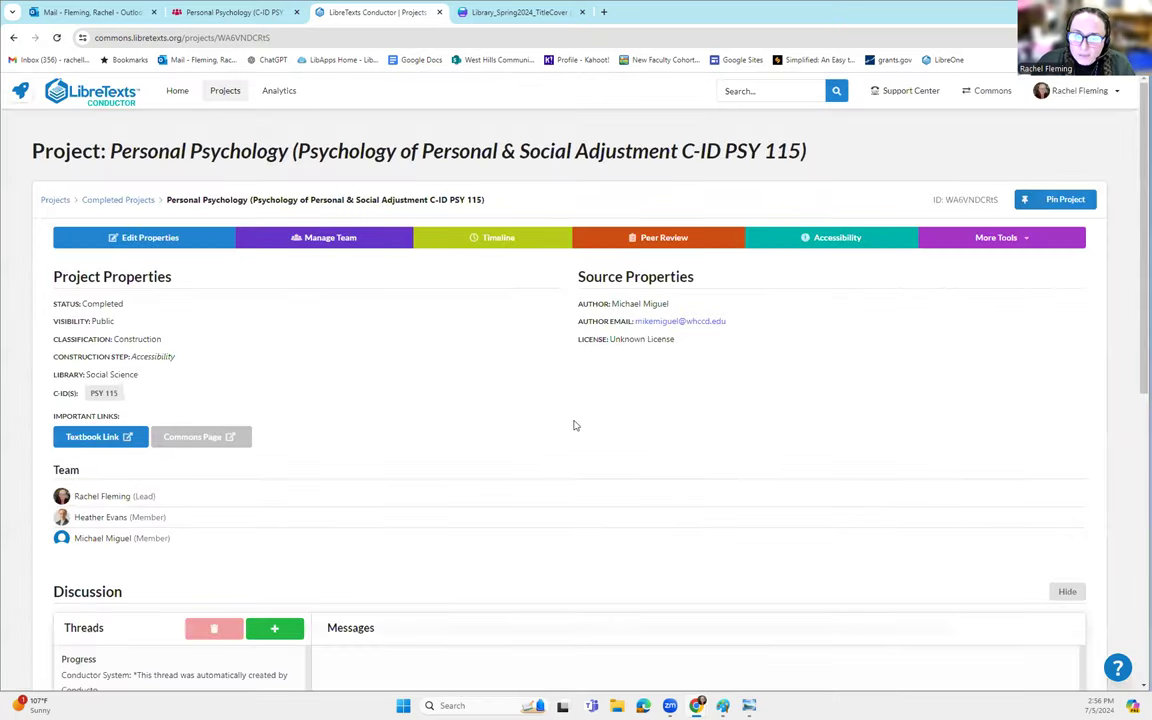
pyautogui.moveTo(596, 306); pyautogui.dragTo(666, 307)
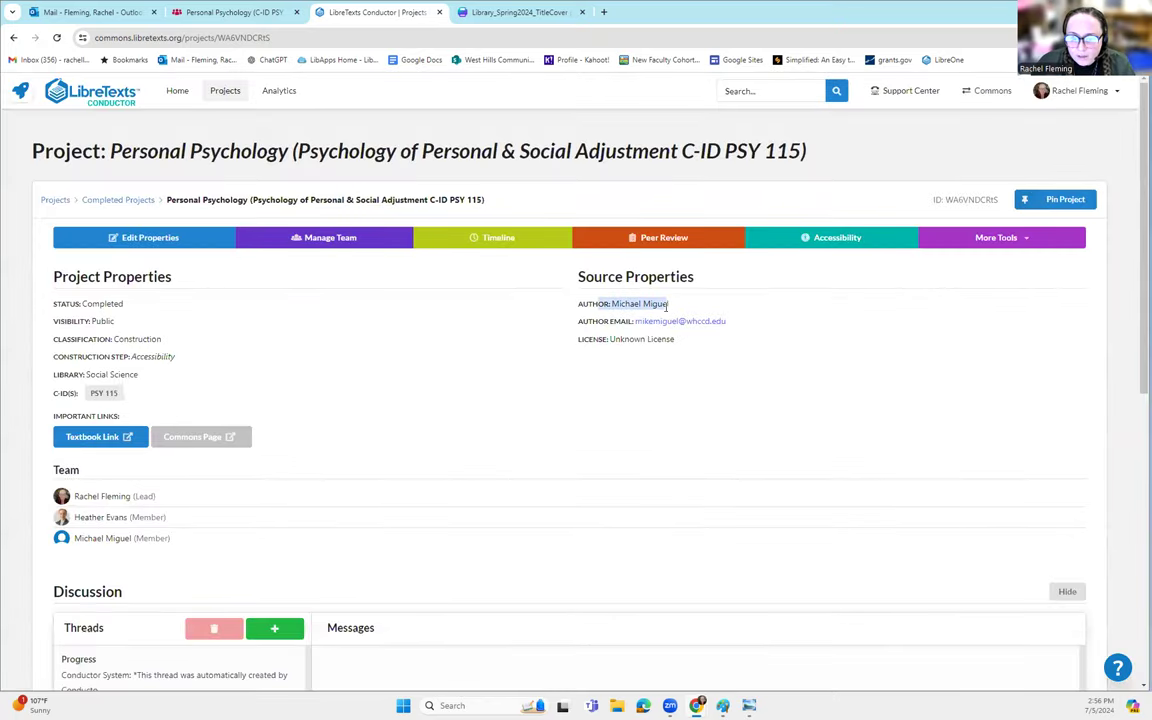
pyautogui.moveTo(598, 323); pyautogui.dragTo(706, 322)
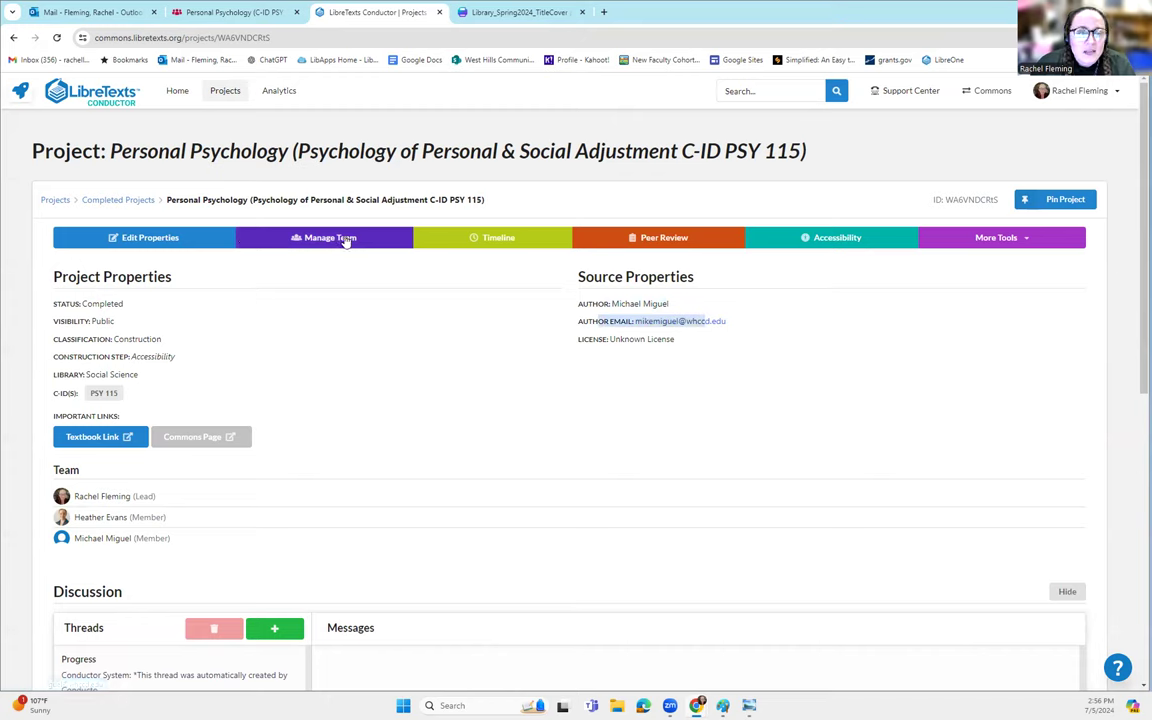
# Set the project's Construction Roadmap to Step 11: Publishing and submit the publish request for the text to LibreTexts.
pyautogui.click(500, 239)
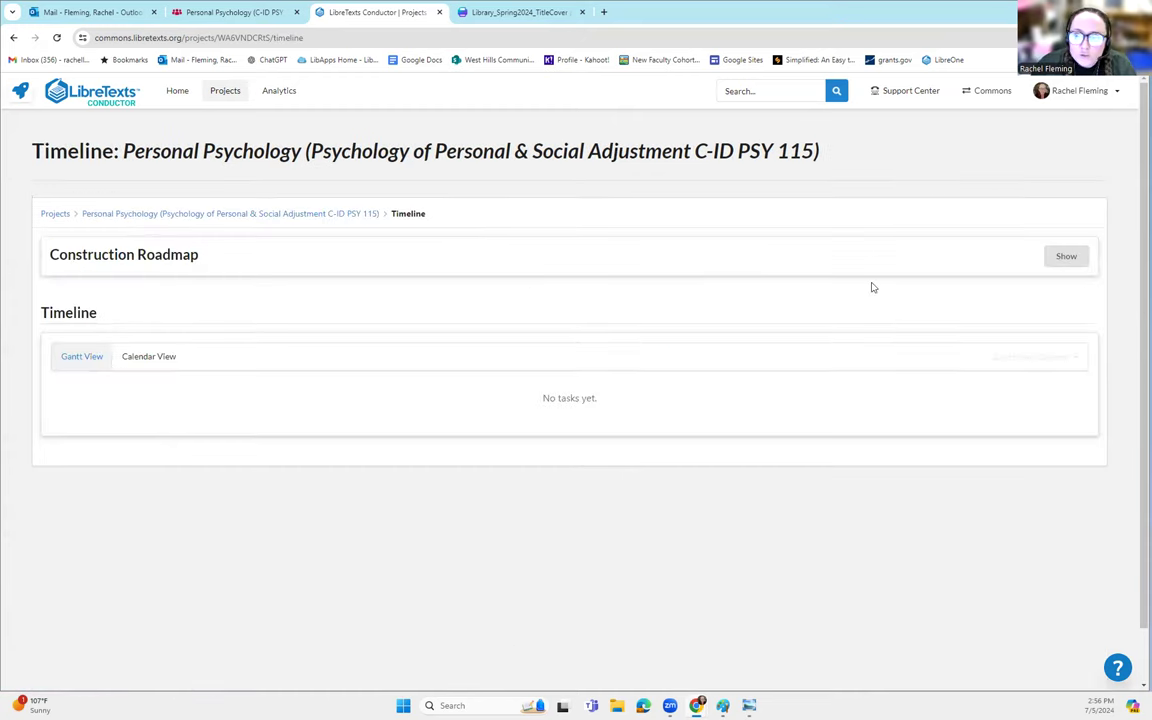
pyautogui.click(1064, 258)
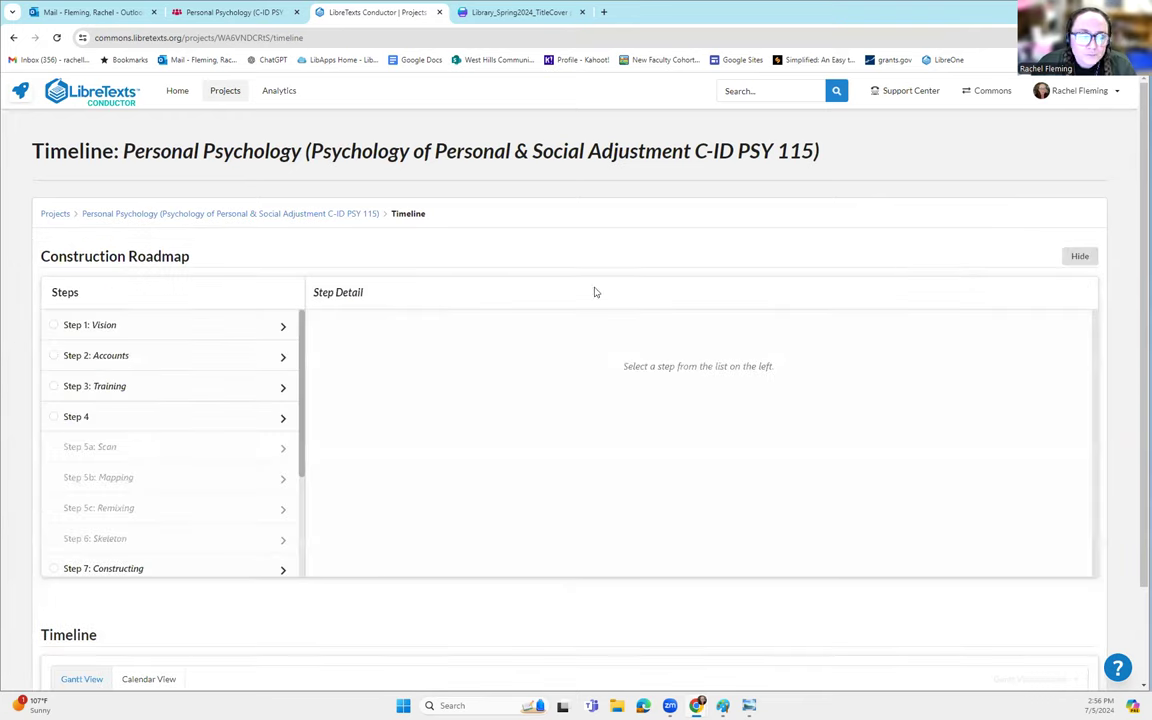
pyautogui.scroll(-3, 64, 411)
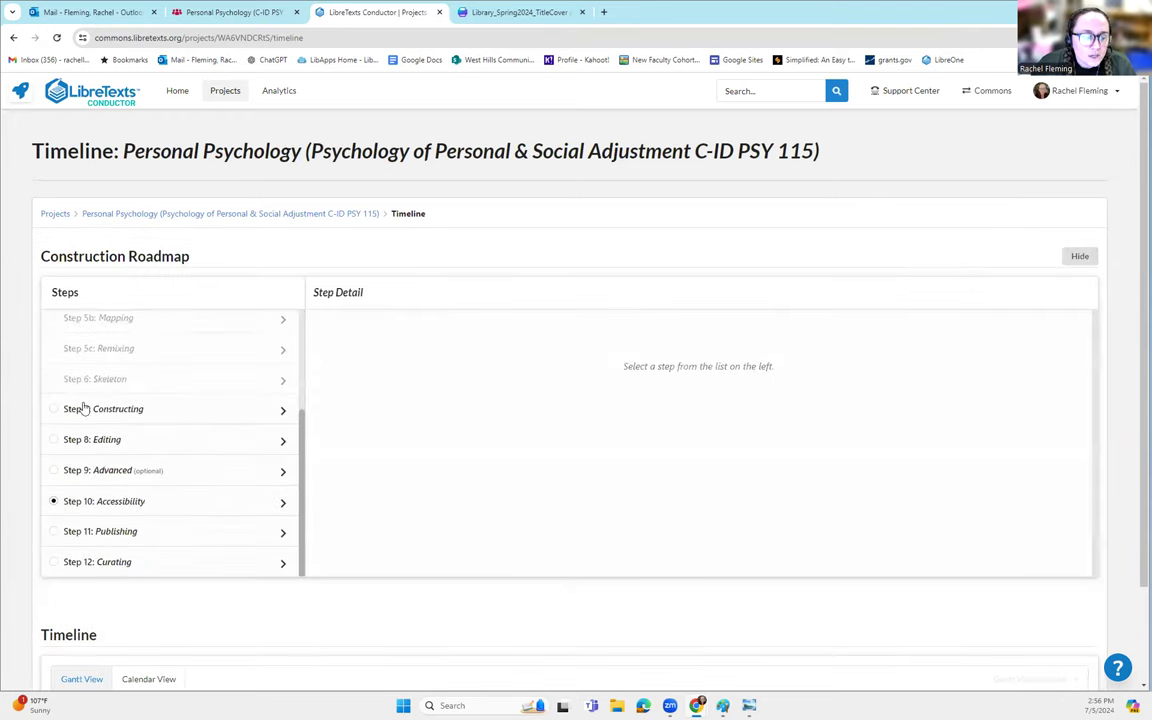
pyautogui.click(53, 534)
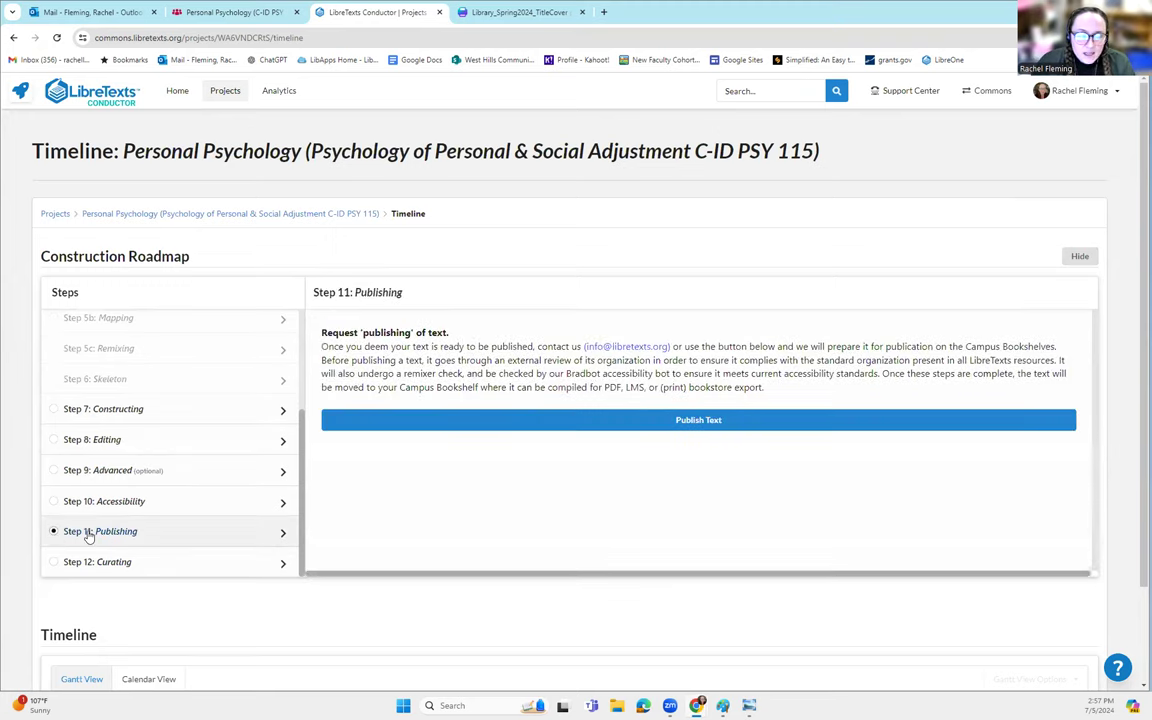
pyautogui.click(720, 425)
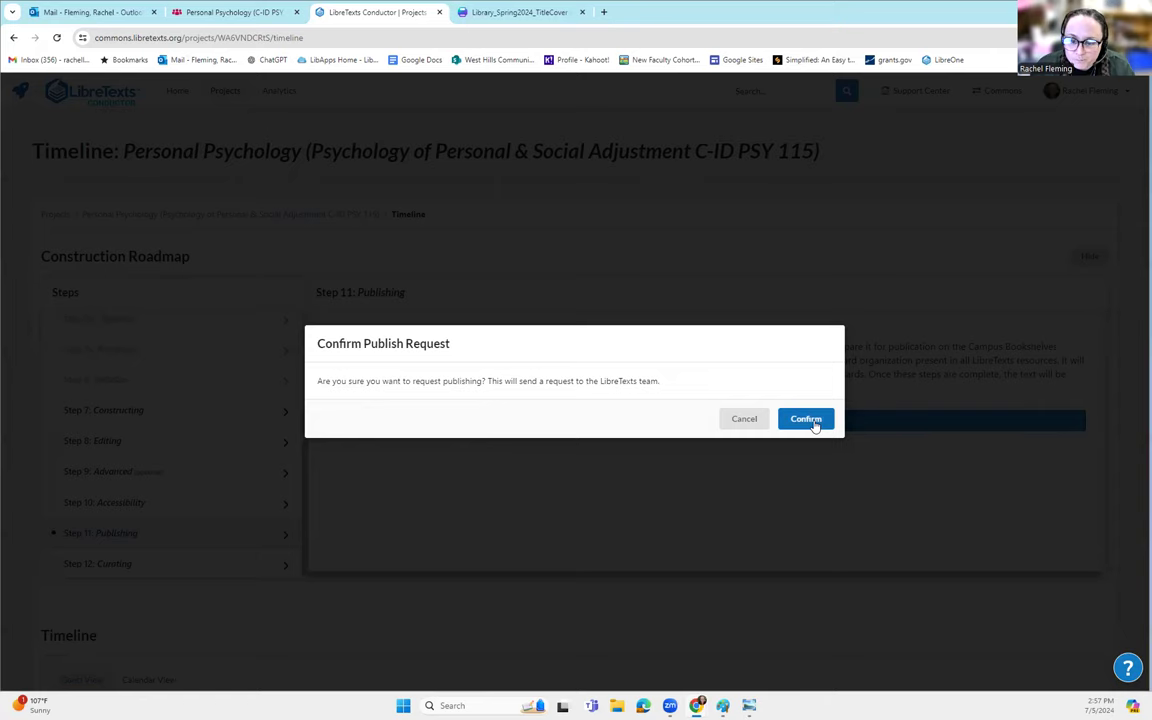
pyautogui.click(806, 419)
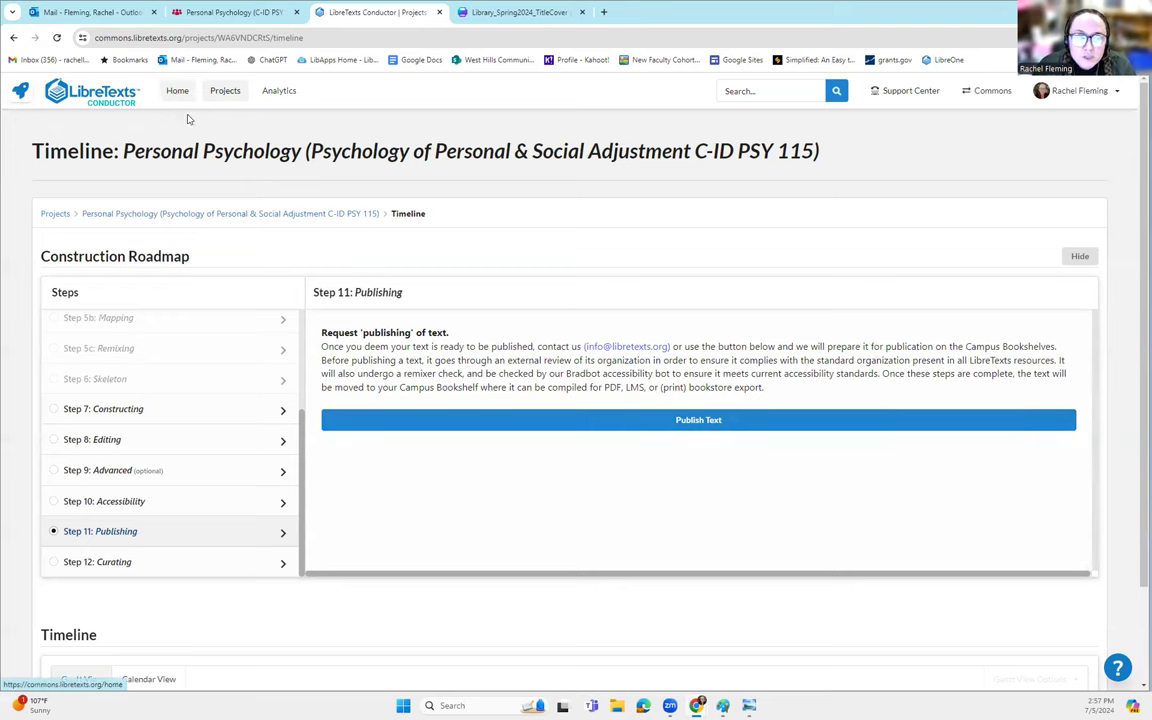
# Return to the Personal Psychology project's page, open its textbook, and select the book's full Workbench web address.
pyautogui.click(97, 215)
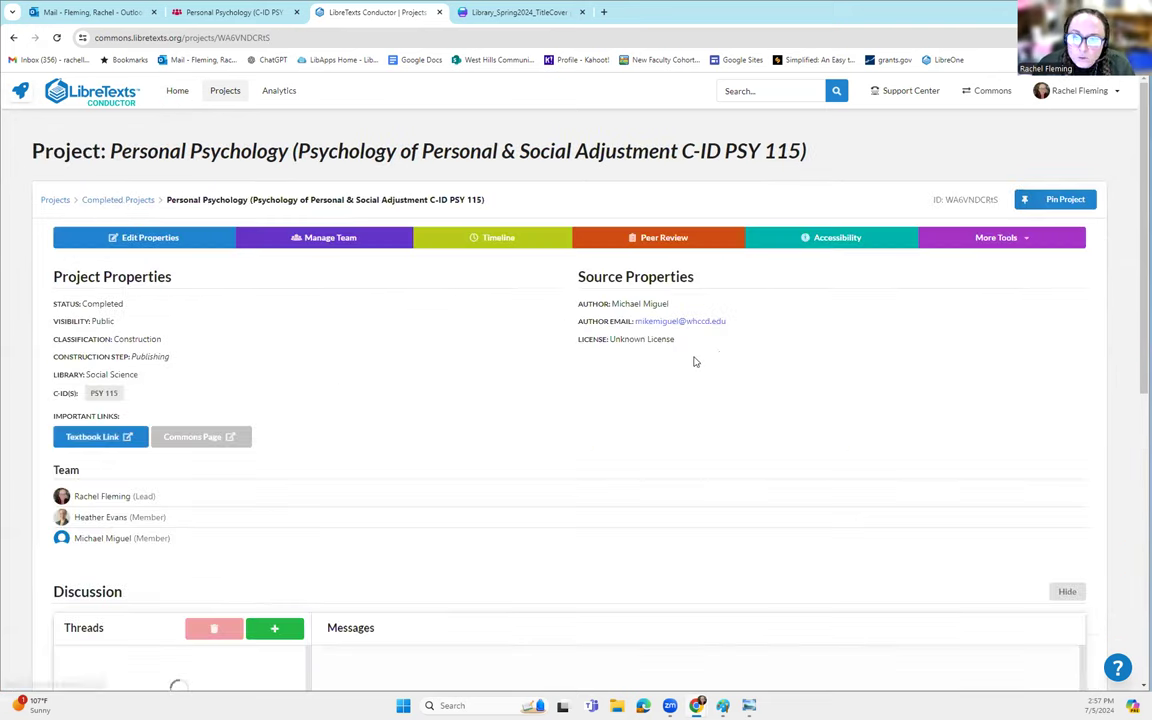
pyautogui.click(91, 437)
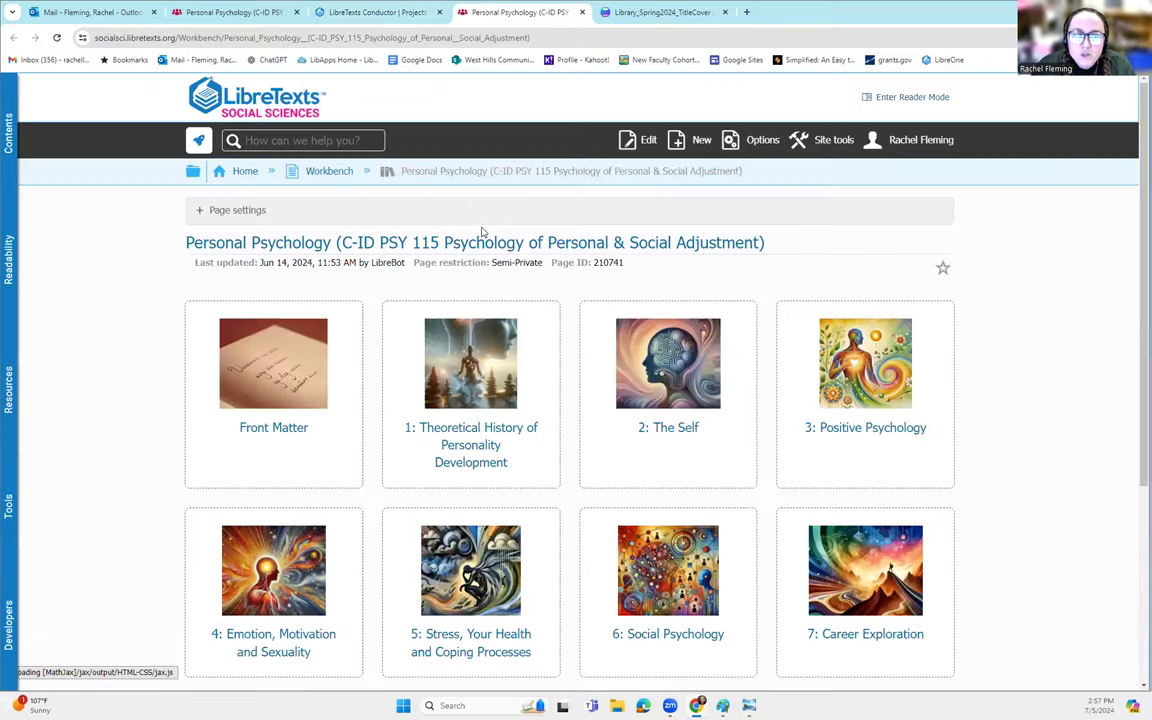
pyautogui.moveTo(177, 37); pyautogui.dragTo(230, 37)
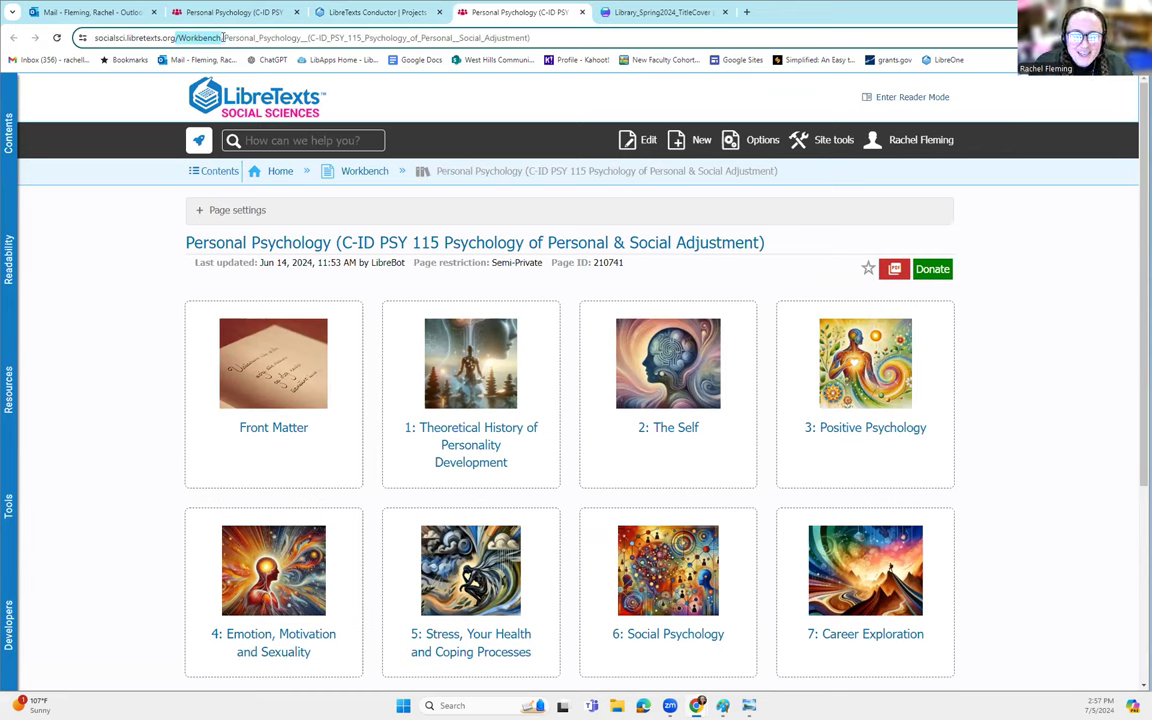
pyautogui.moveTo(241, 41); pyautogui.dragTo(221, 38)
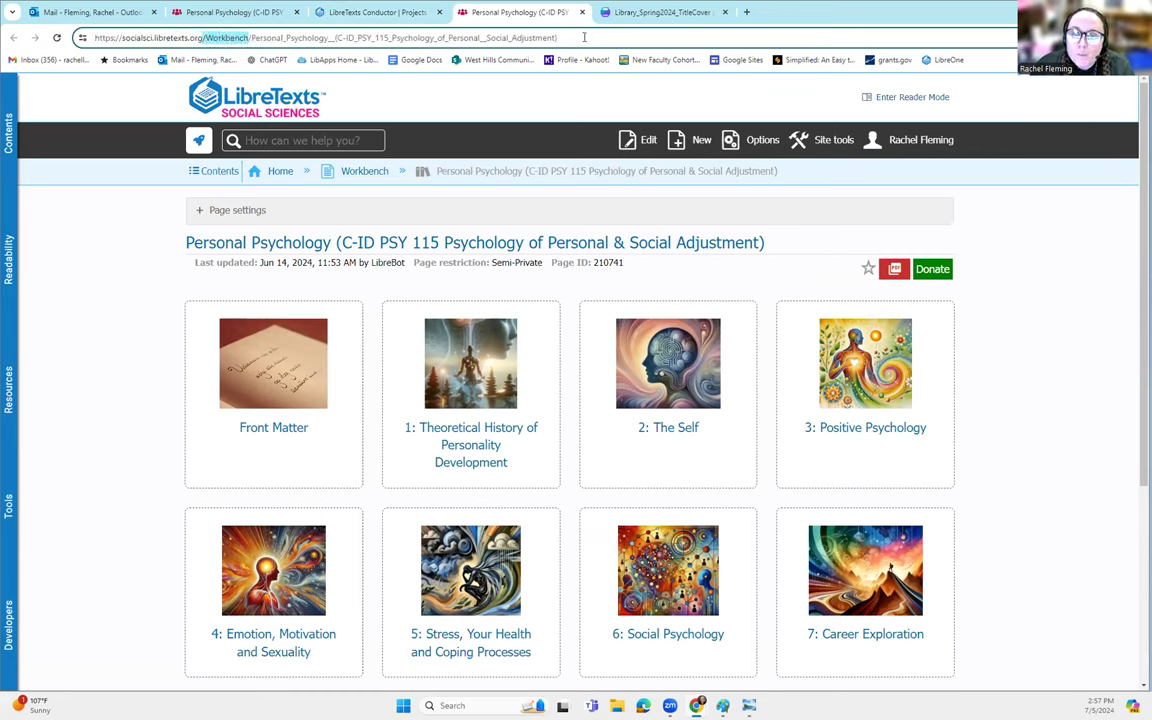
pyautogui.moveTo(584, 37); pyautogui.dragTo(63, 35)
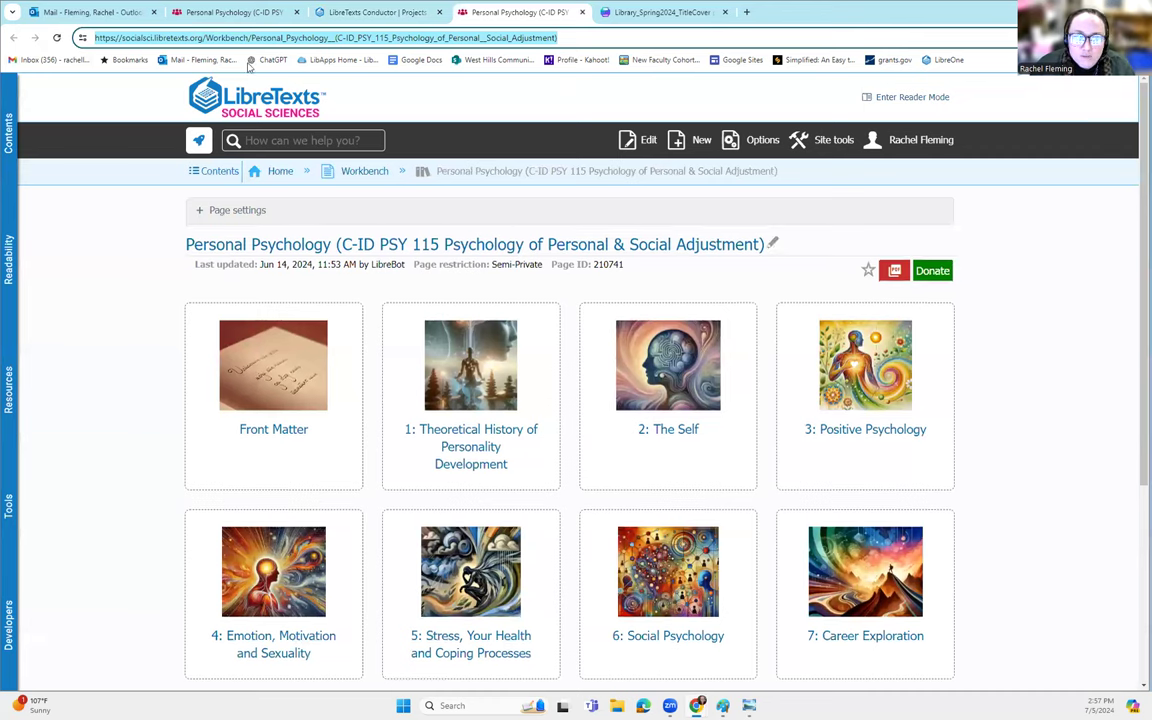
# Switch to Outlook, check the title, move request, author and class date in the "Please Publish: From Workbench to Bookshelf" draft, and send it to LibreTexts.
pyautogui.click(100, 13)
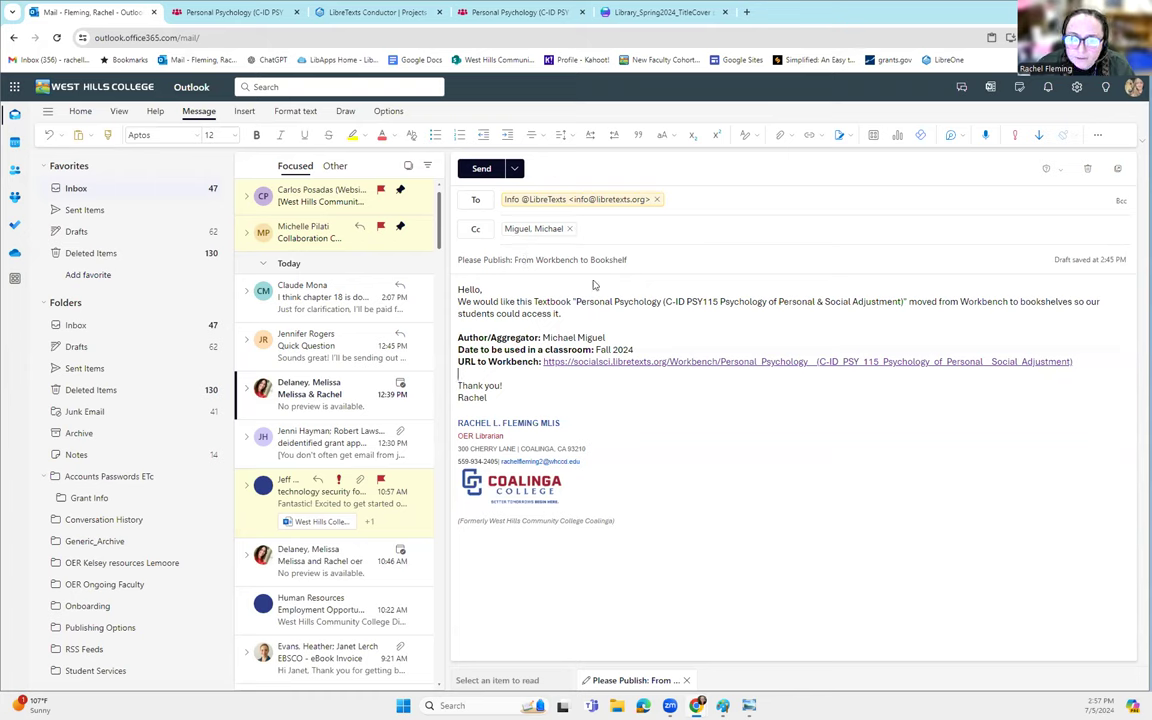
pyautogui.moveTo(516, 301); pyautogui.dragTo(734, 301)
pyautogui.moveTo(940, 301); pyautogui.dragTo(1003, 301)
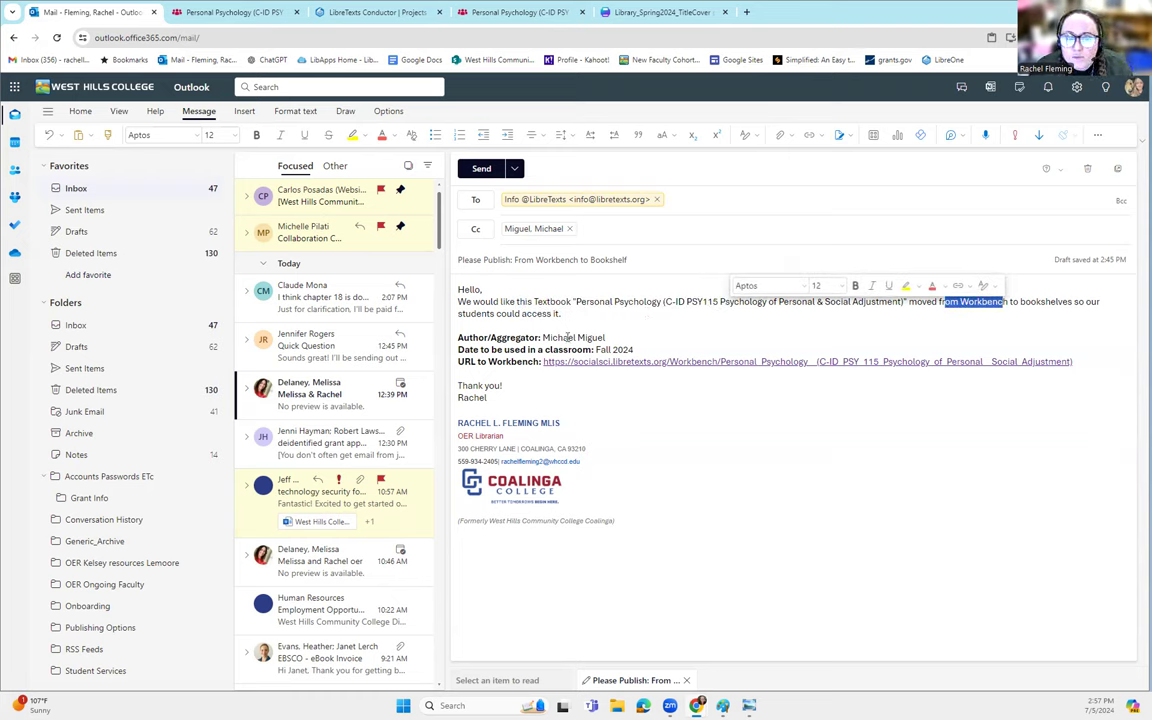
pyautogui.moveTo(541, 338); pyautogui.dragTo(588, 353)
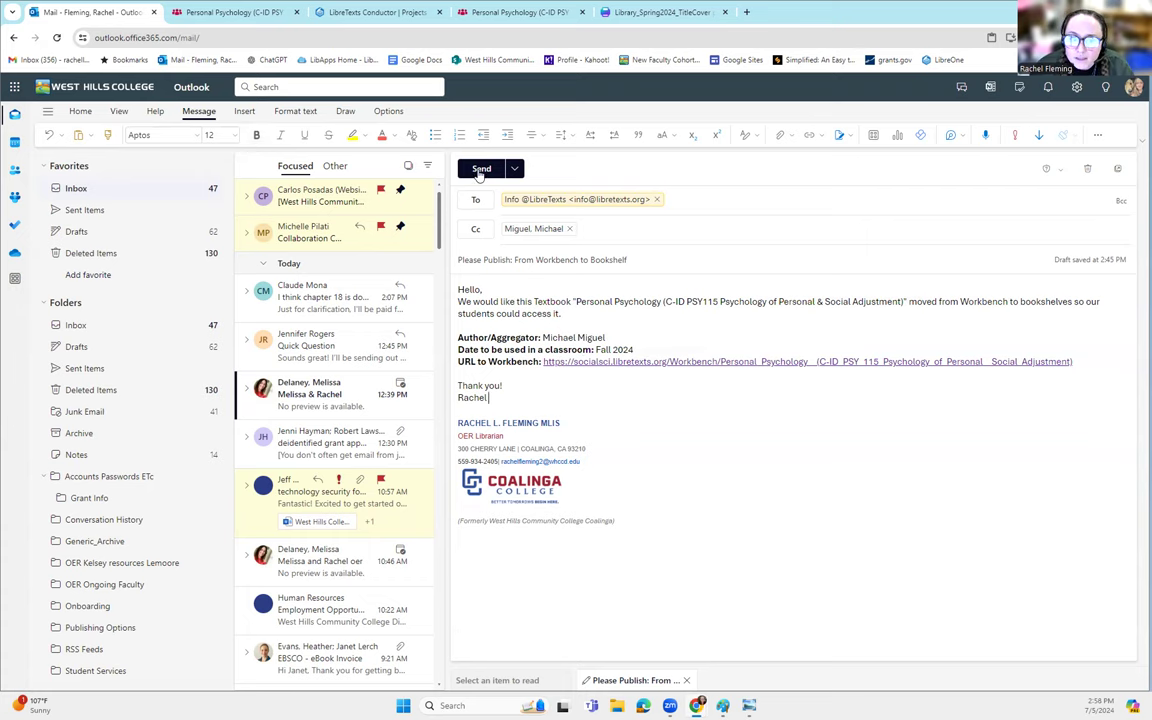
pyautogui.click(481, 169)
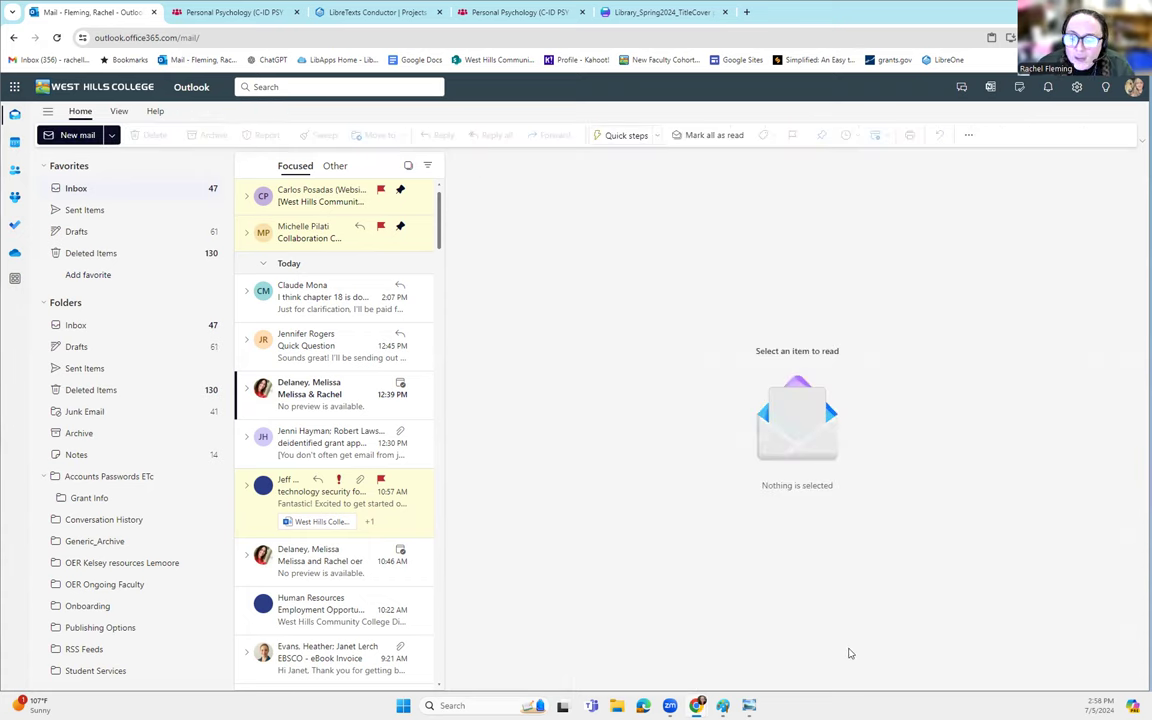